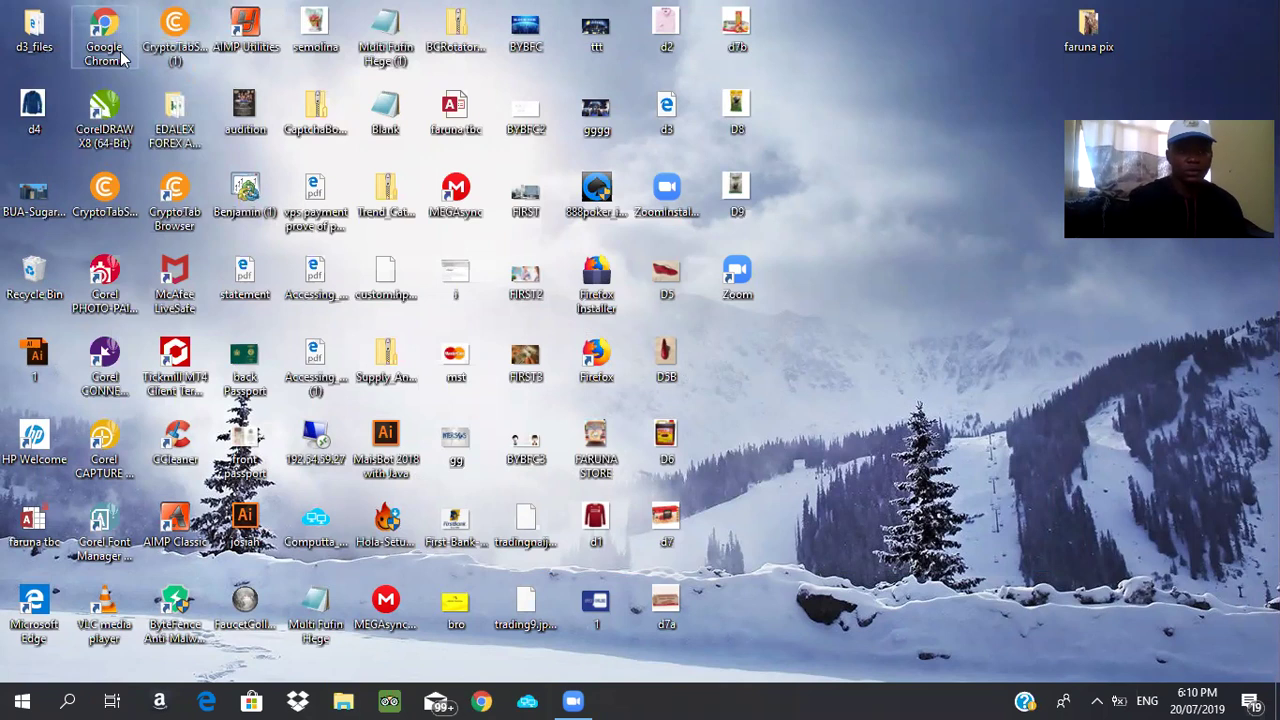
Launch Google Chrome from its desktop shortcut
double_click(121, 60)
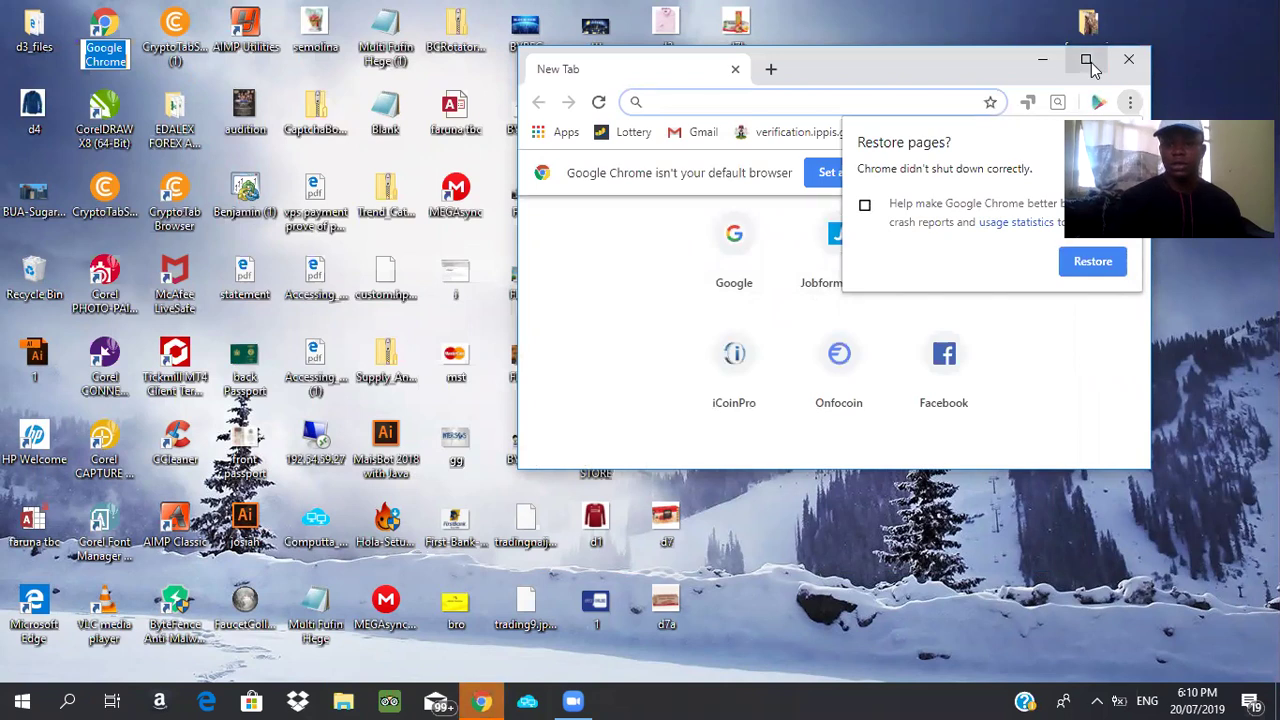
Maximize the Chrome window and start entering the store's web address
left_click(1086, 58)
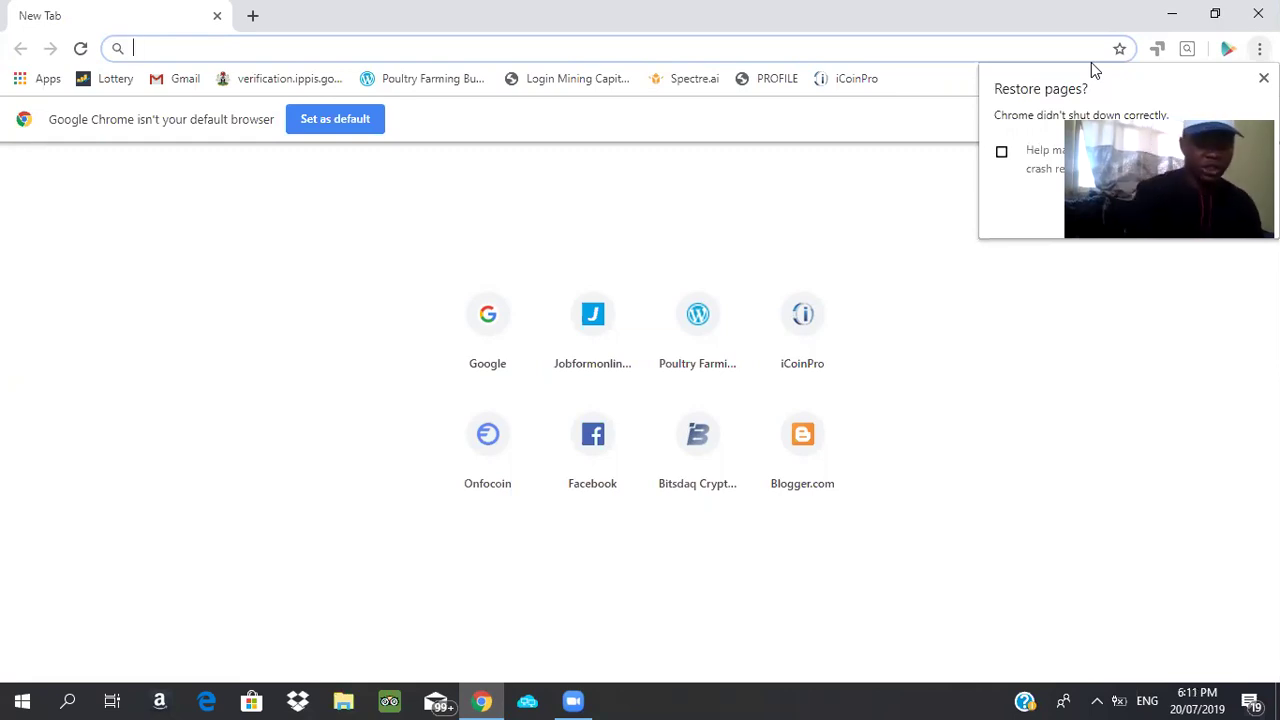
type("www")
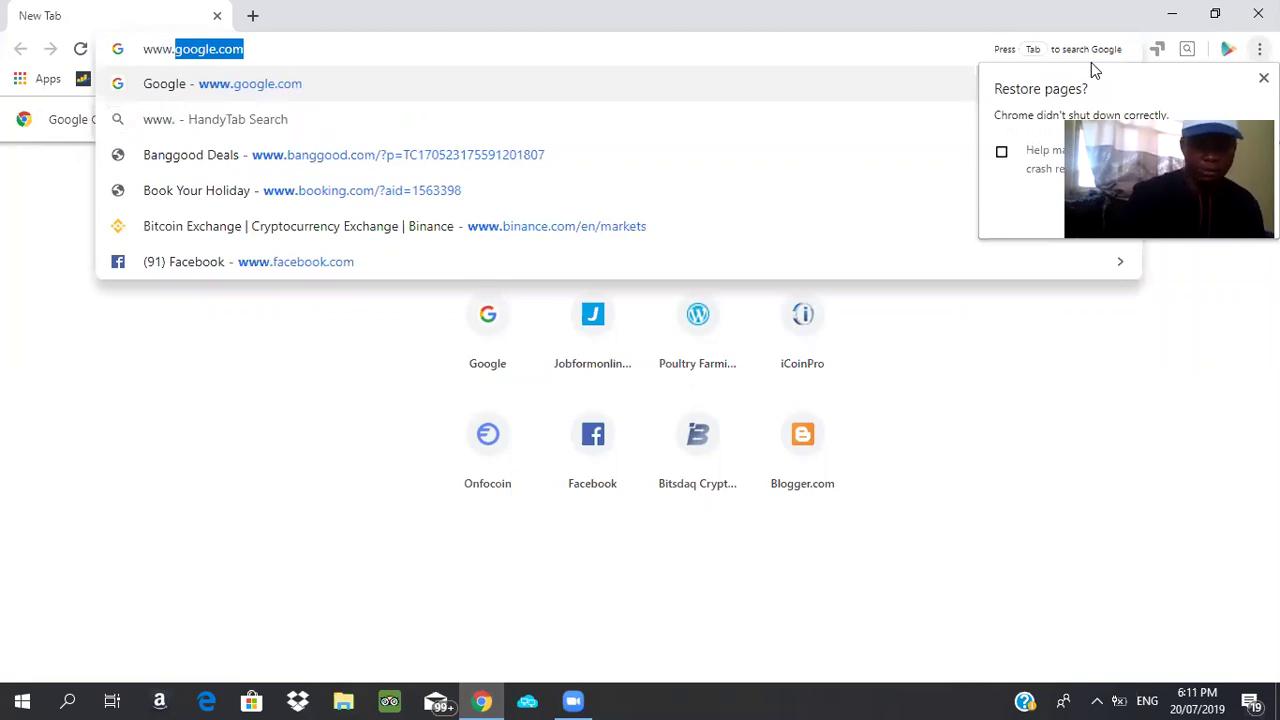
type(".my")
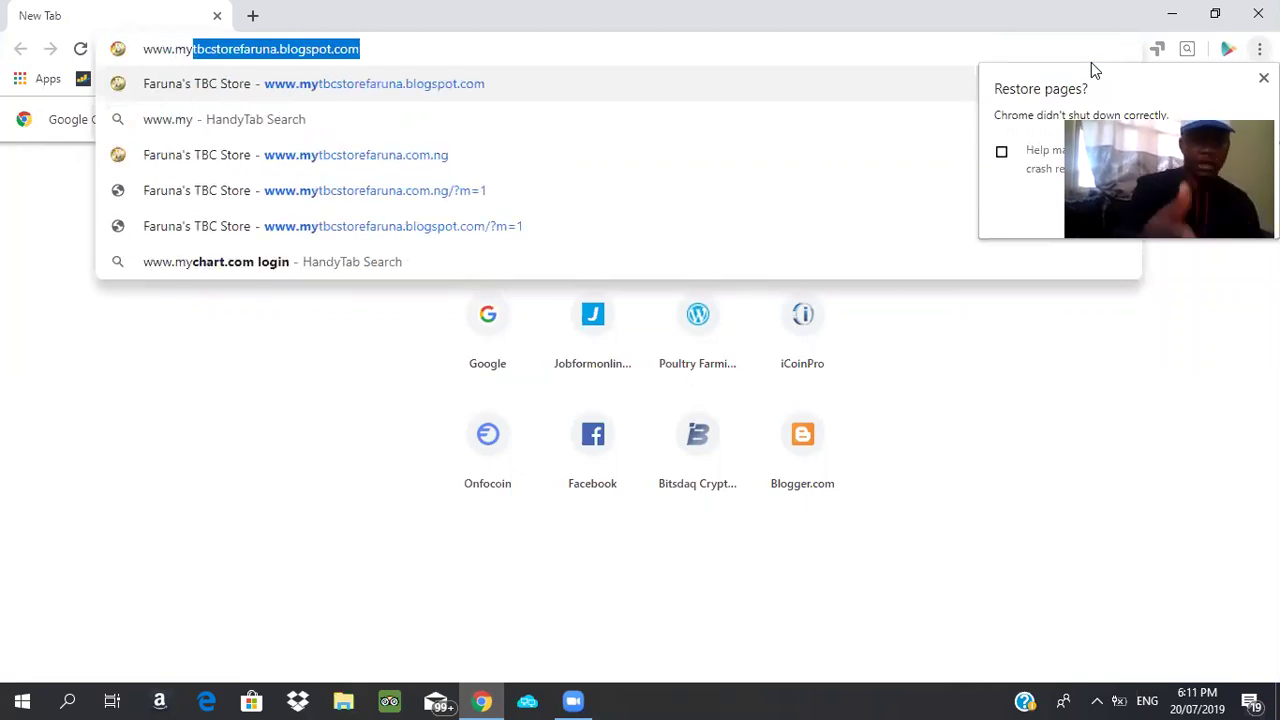
key("Right")
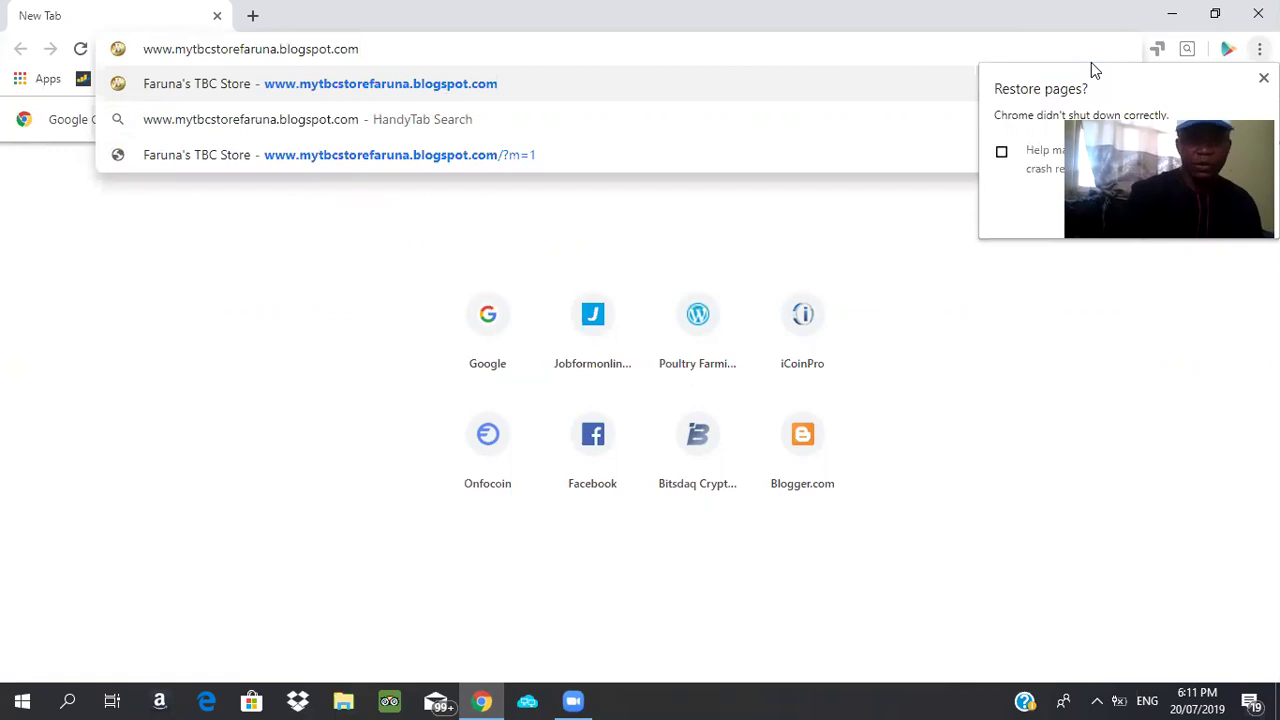
key("BackSpace")
key("BackSpace")
key("BackSpace")
key("BackSpace")
key("BackSpace")
key("BackSpace")
key("BackSpace")
key("BackSpace")
key("BackSpace")
key("BackSpace")
key("BackSpace")
key("BackSpace")
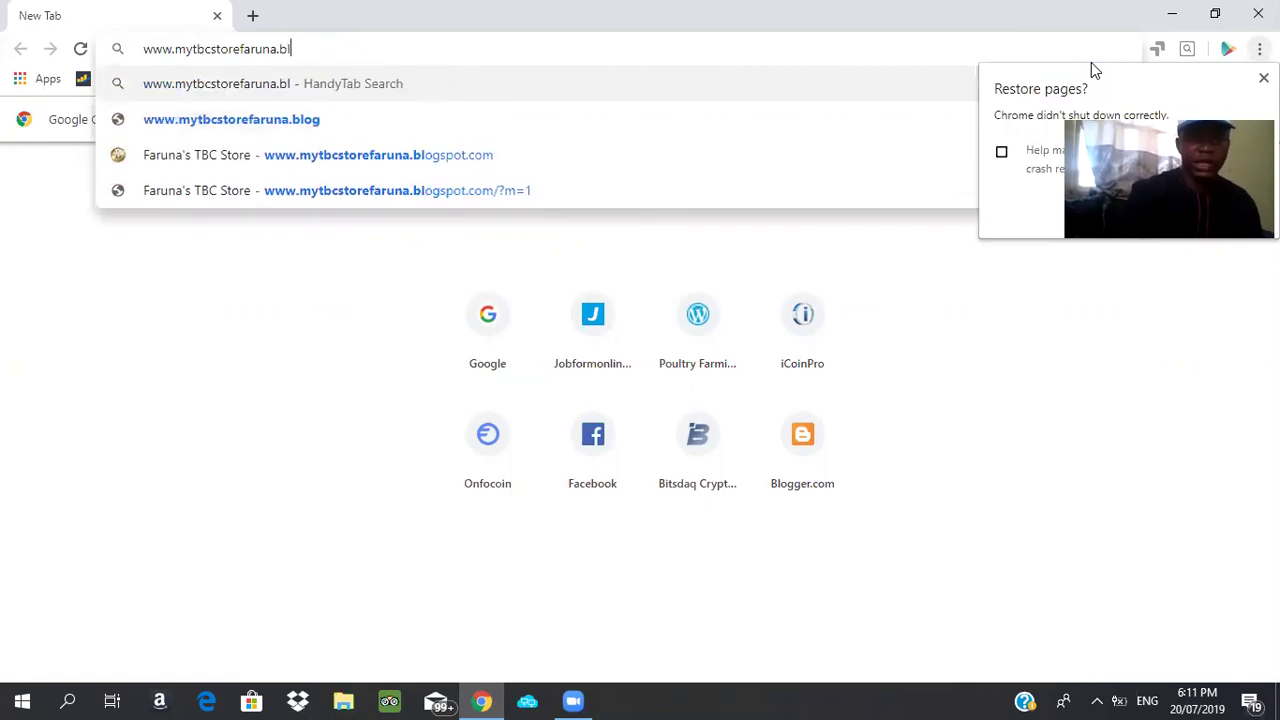
type("c")
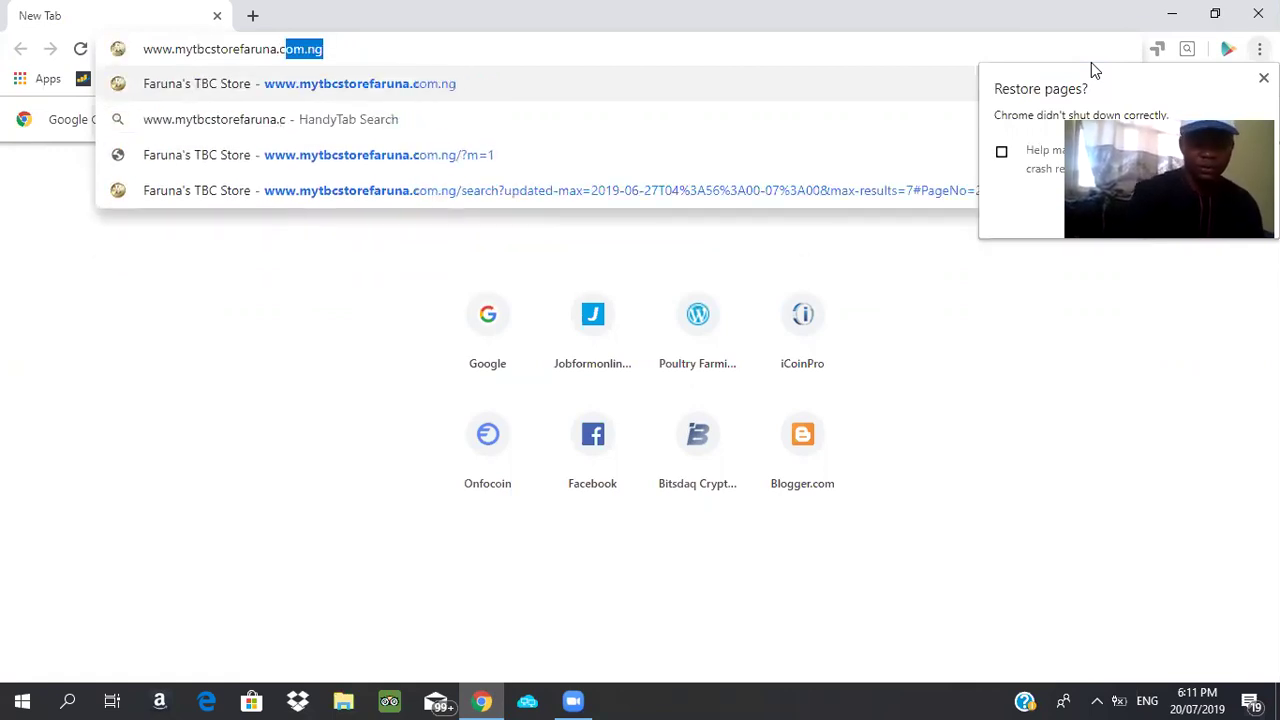
type("om.ng")
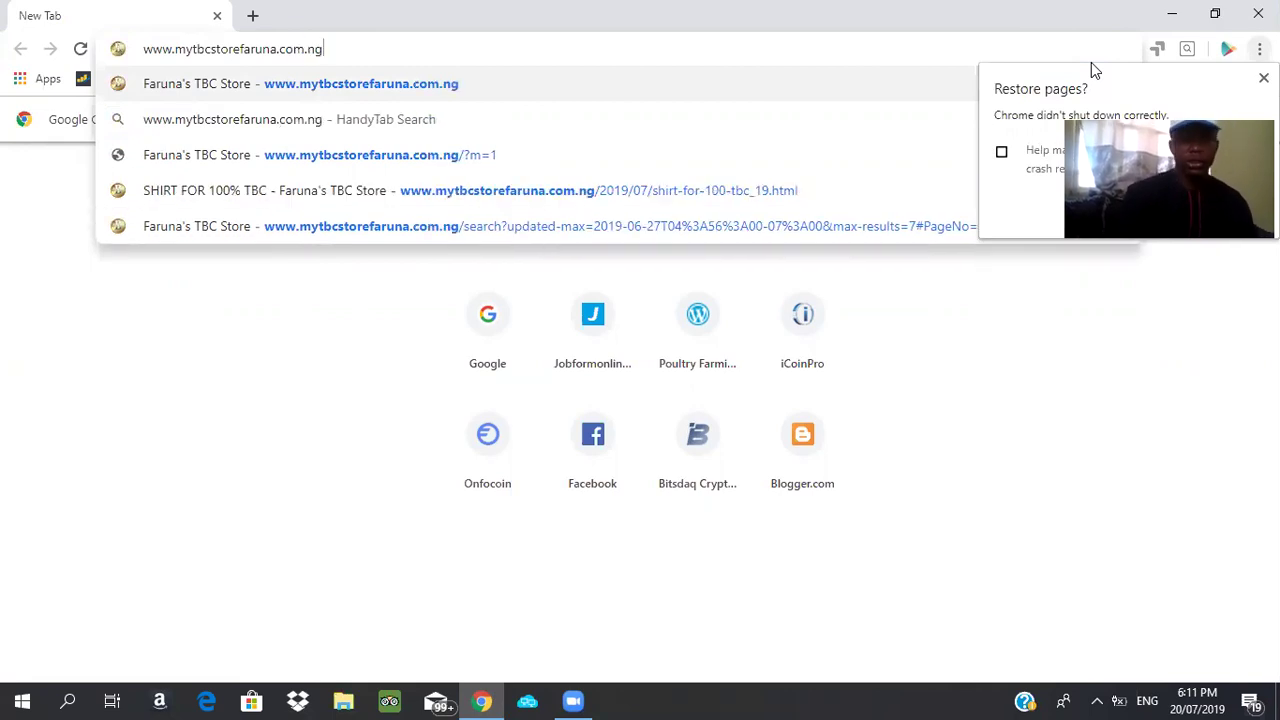
key("Return")
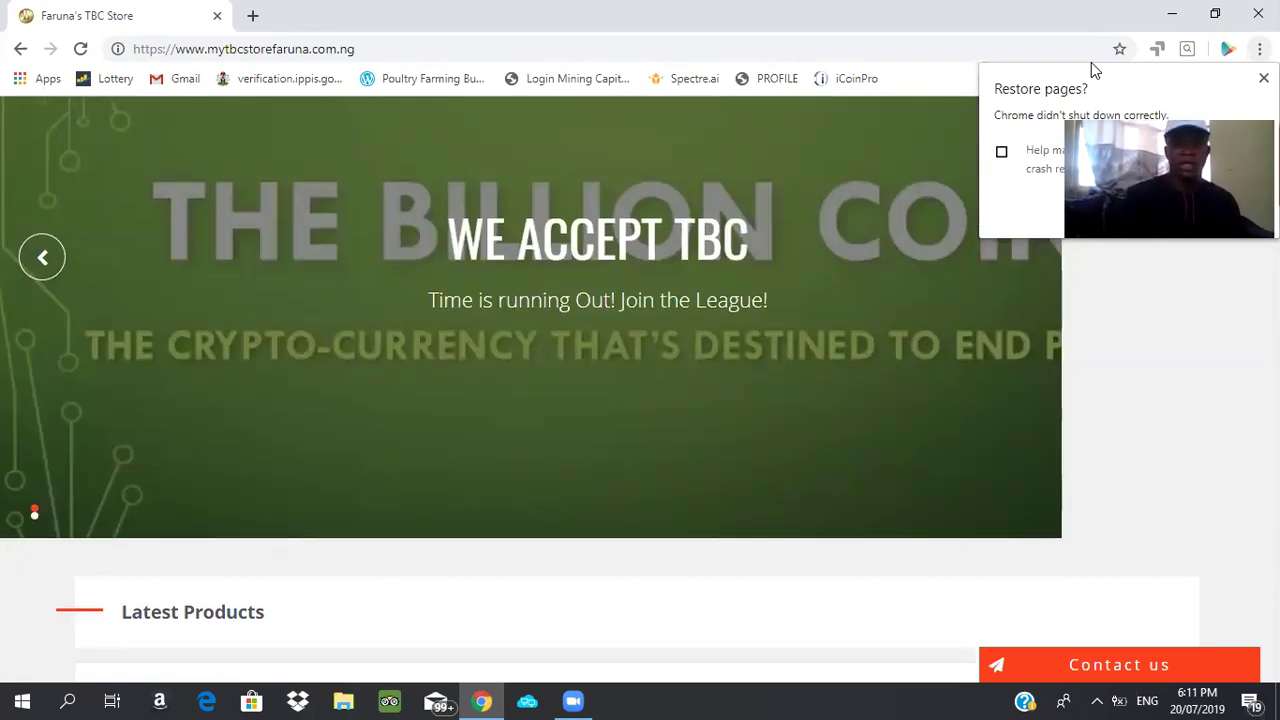
Scroll down the home page to the Latest Products grid
scroll(1091, 62, "down", 3)
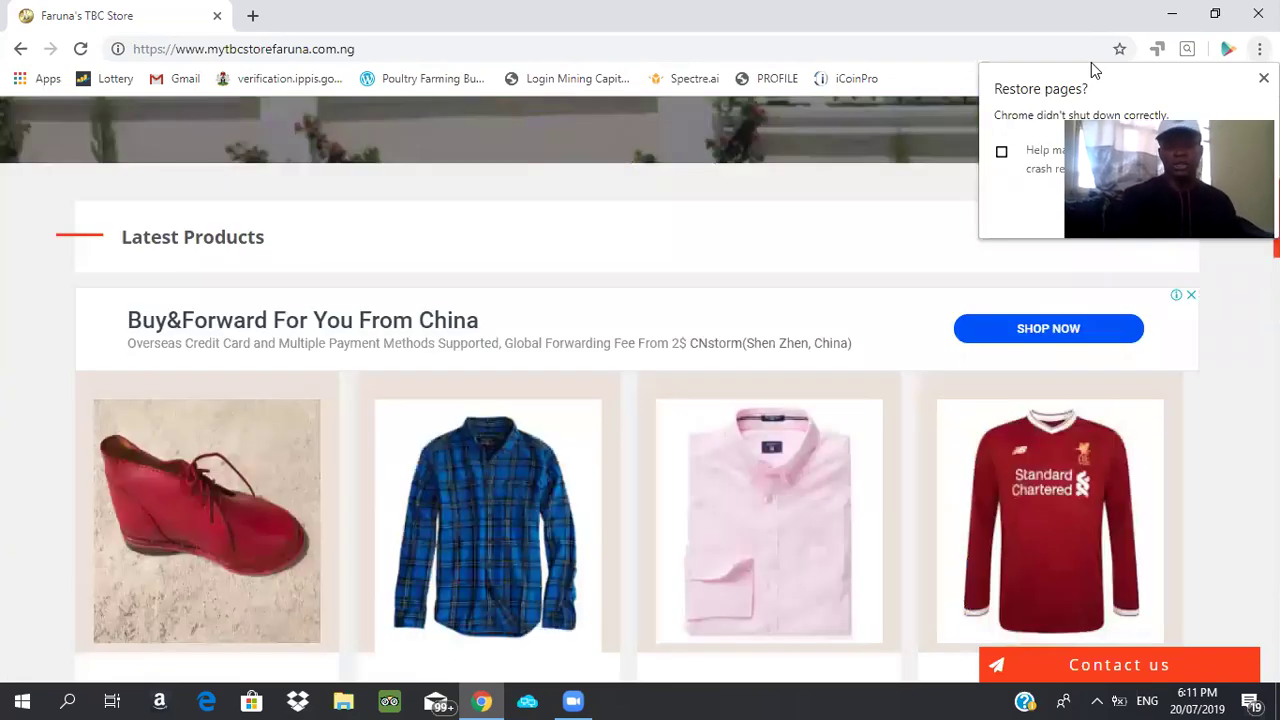
scroll(1091, 62, "down", 1)
scroll(1091, 62, "down", 1)
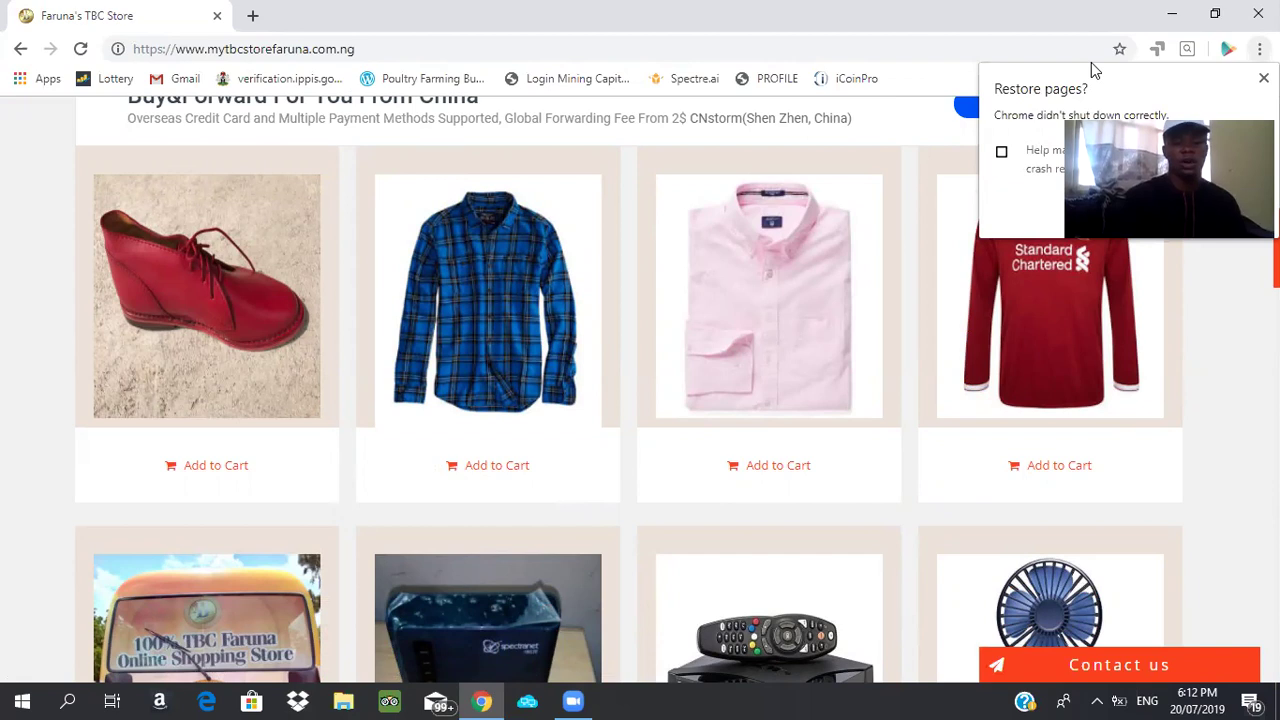
Open the red SHOE FOR 100% TBC product page and add the shoe to the cart
left_click(216, 350)
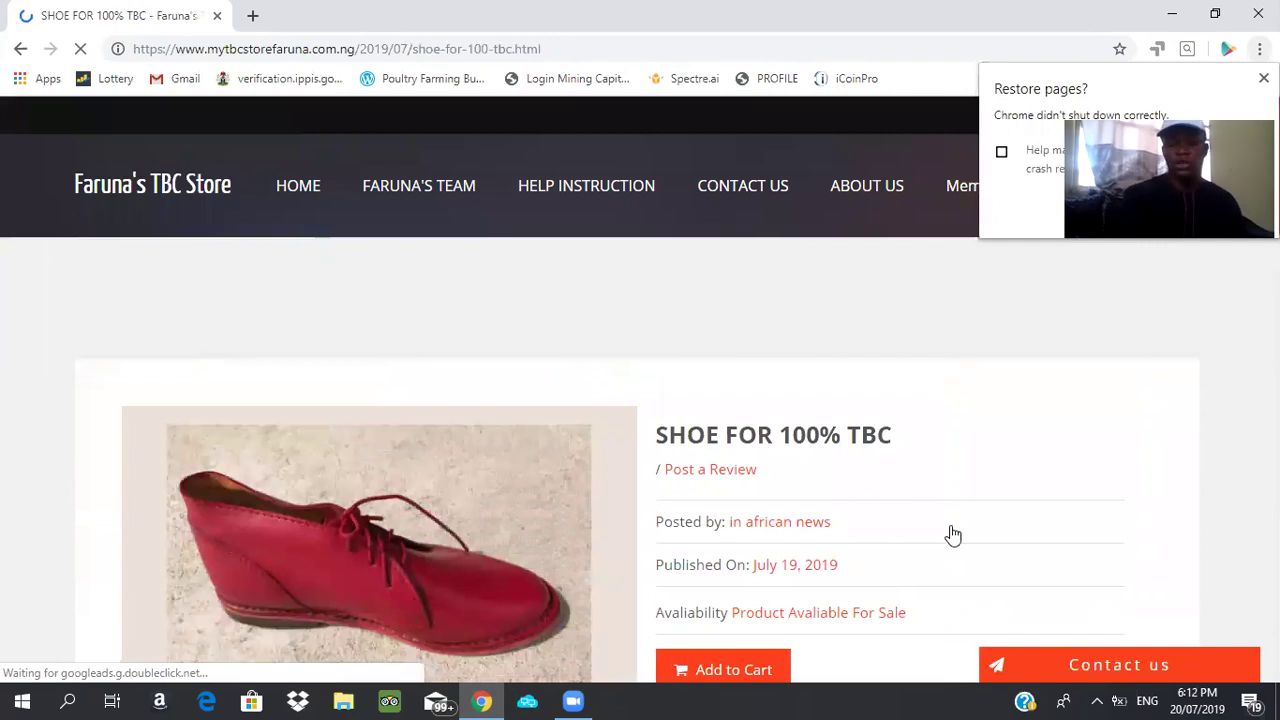
scroll(952, 533, "down", 2)
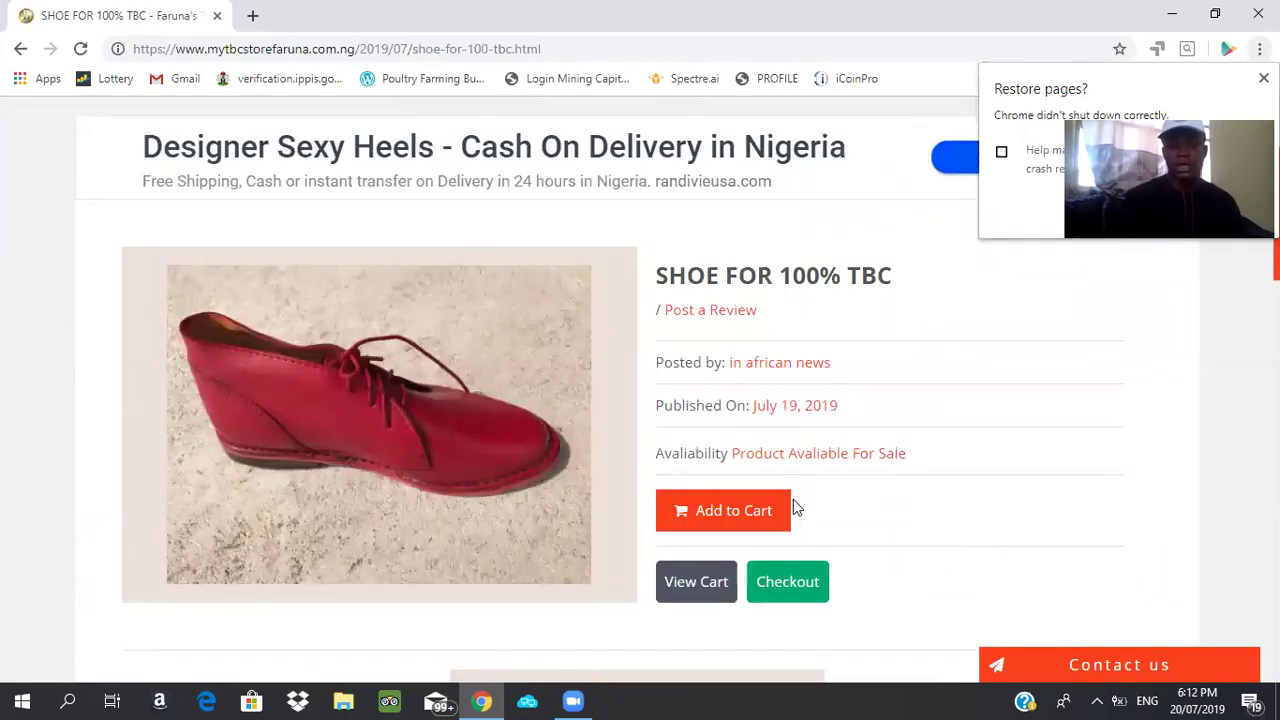
left_click(731, 525)
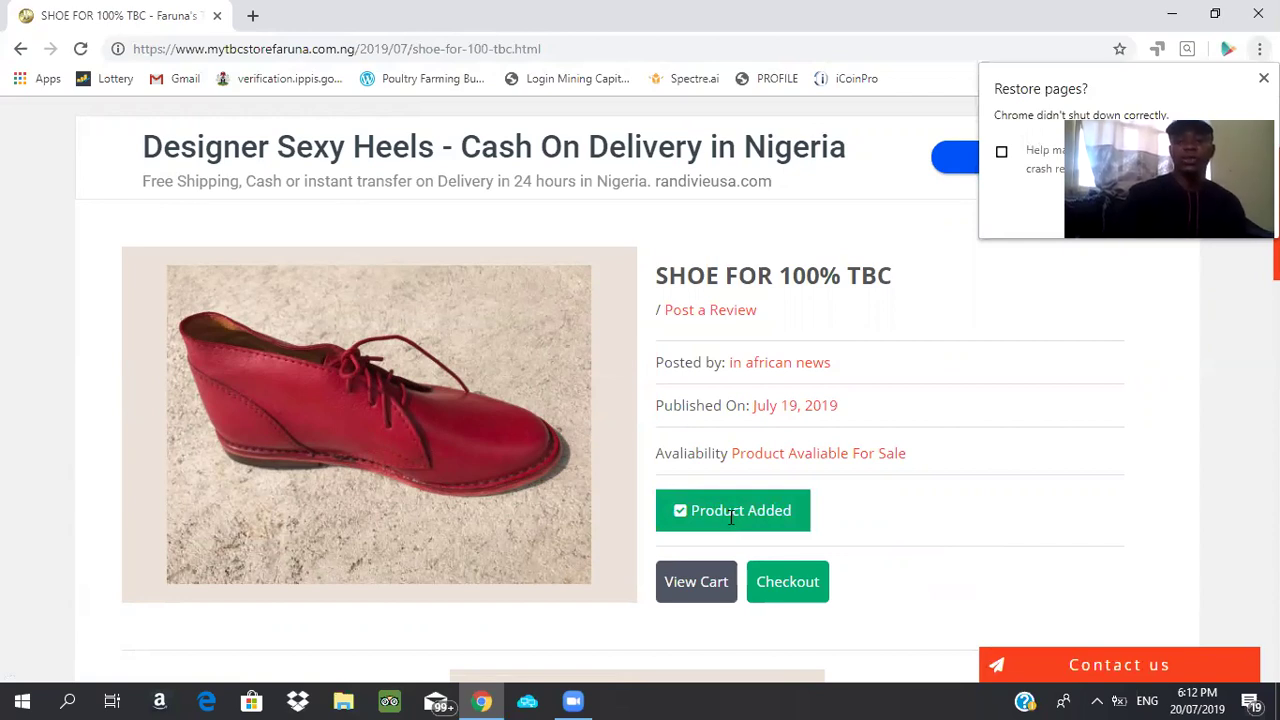
scroll(730, 517, "up", 1)
scroll(729, 518, "up", 2)
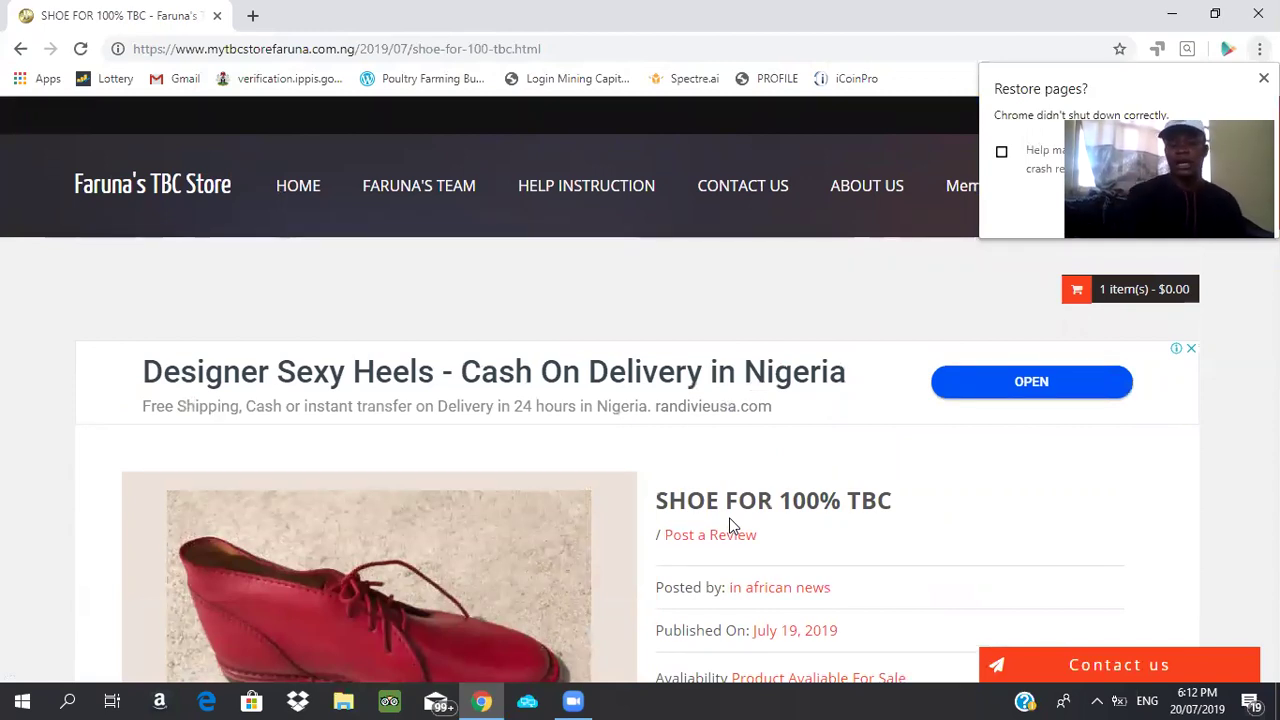
Check out from the cart with the SHOE FOR 100% TBC item at $0.00
left_click(1113, 289)
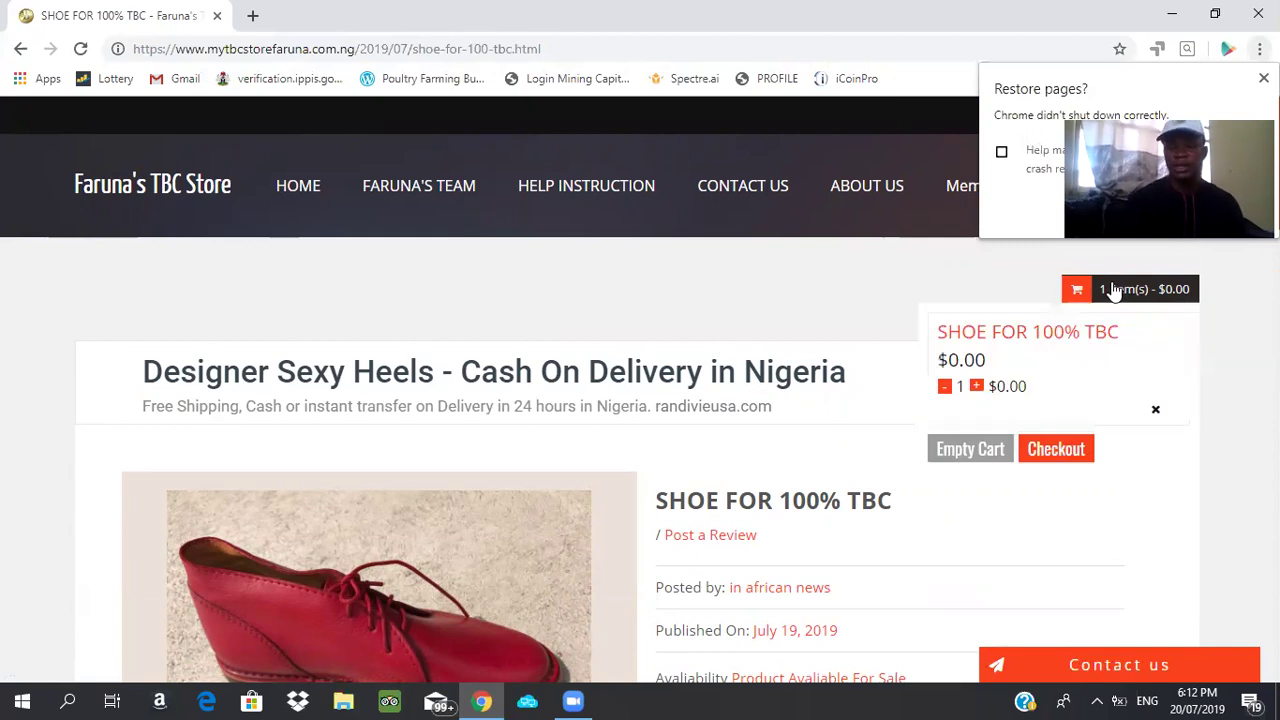
left_click(1073, 455)
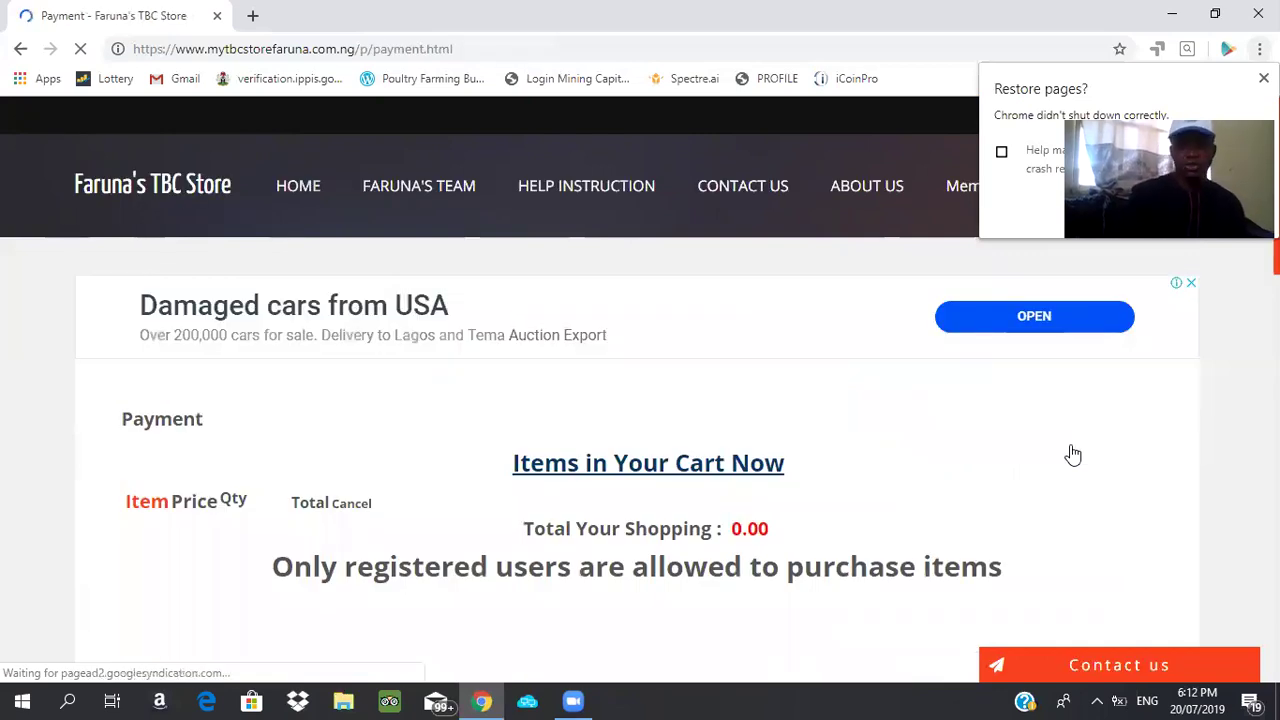
scroll(1073, 455, "down", 1)
scroll(1073, 455, "down", 4)
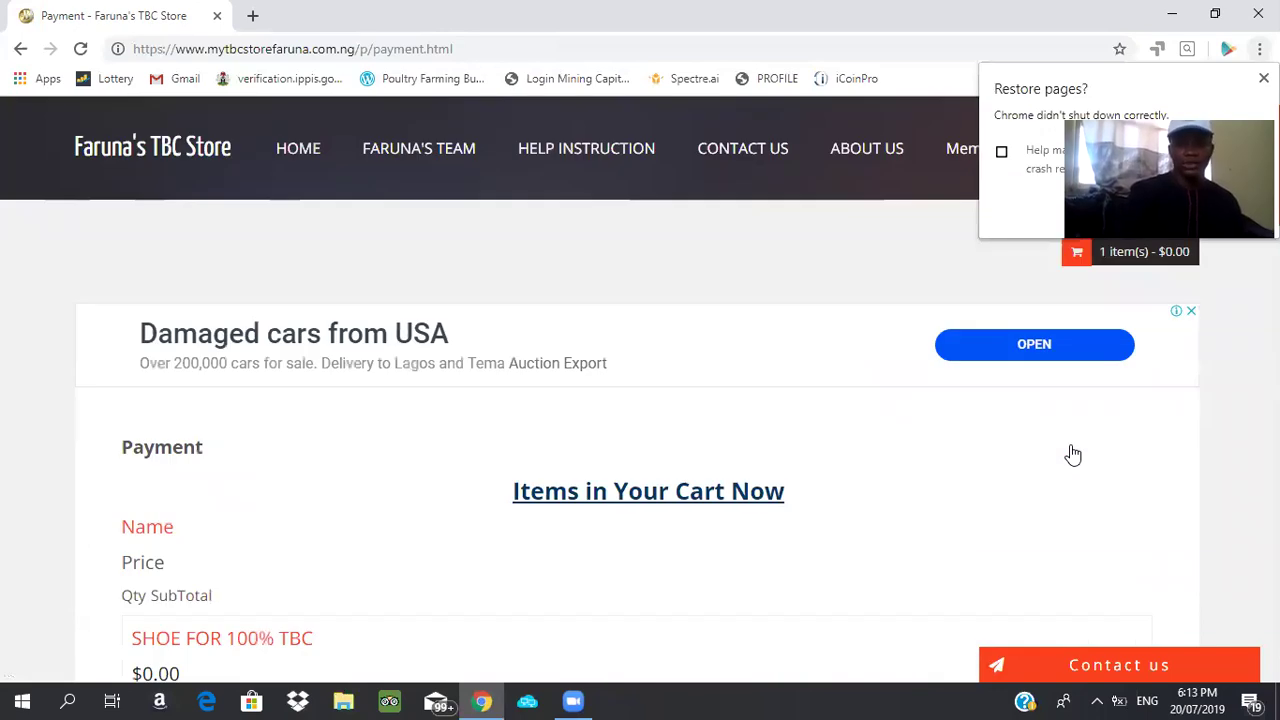
Scroll down to the Product Order form and select the Membership Code field
scroll(1073, 455, "down", 3)
scroll(1073, 455, "down", 2)
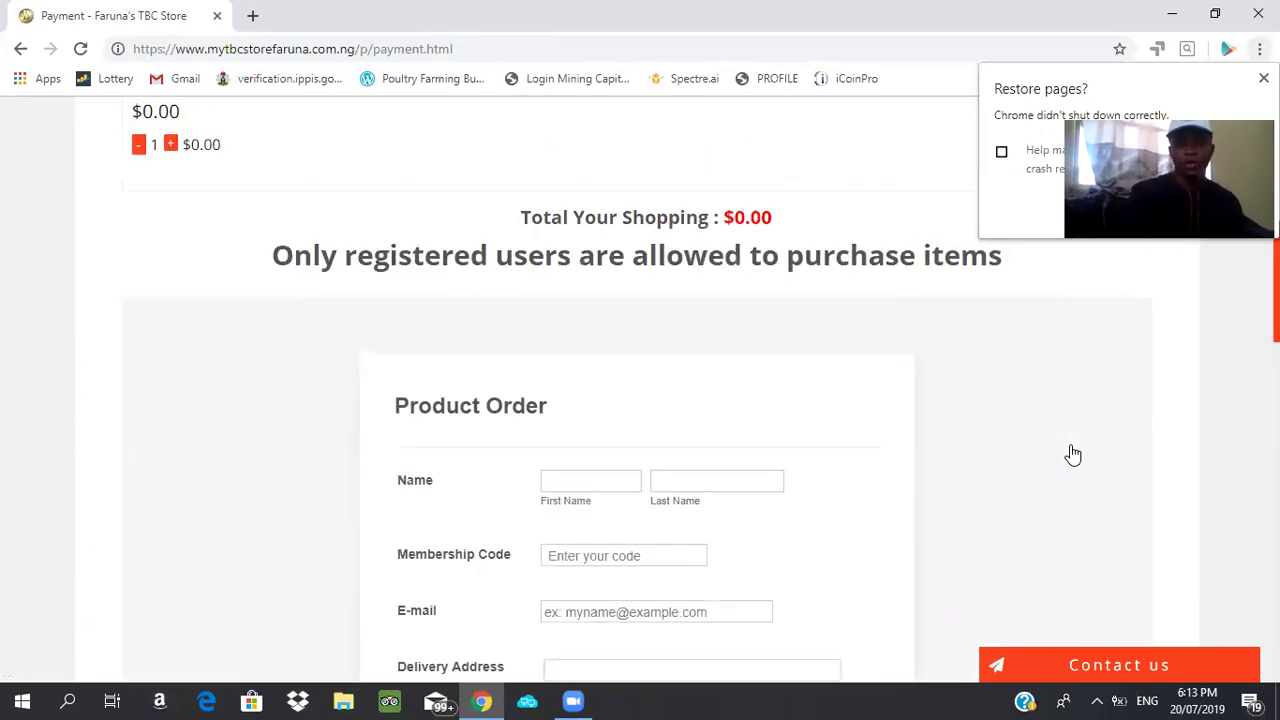
scroll(1073, 455, "down", 1)
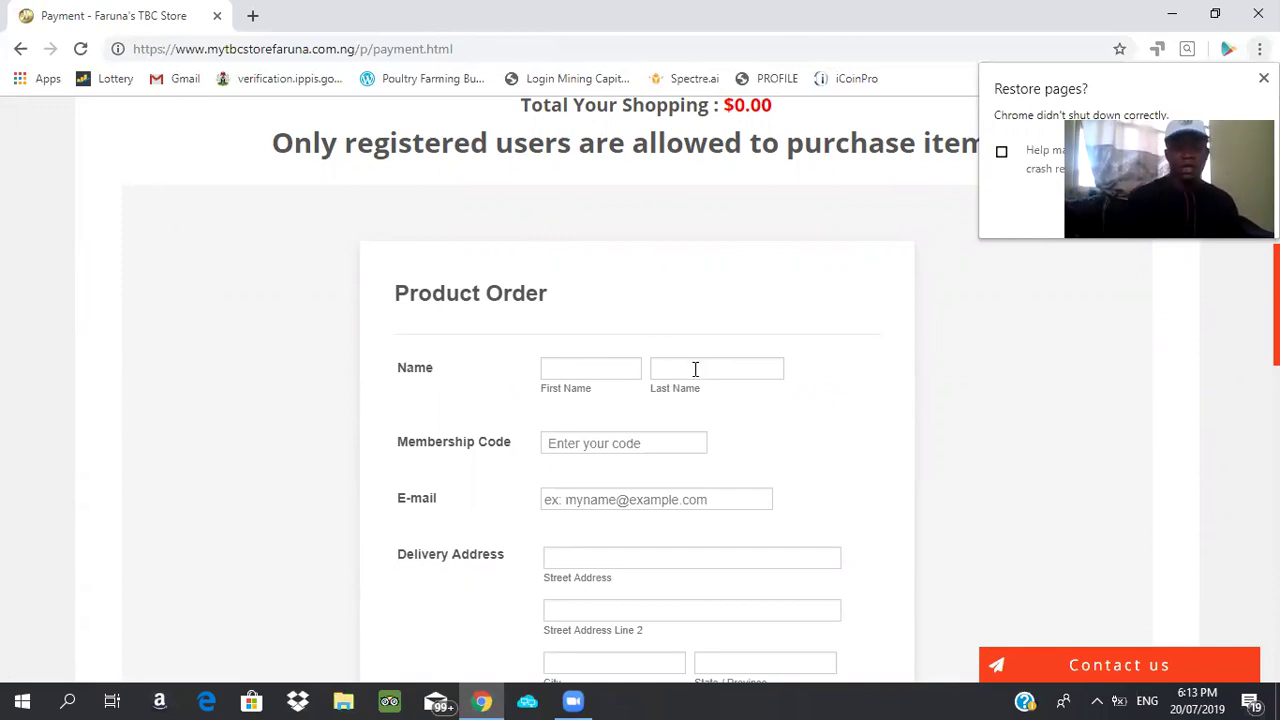
left_click(592, 444)
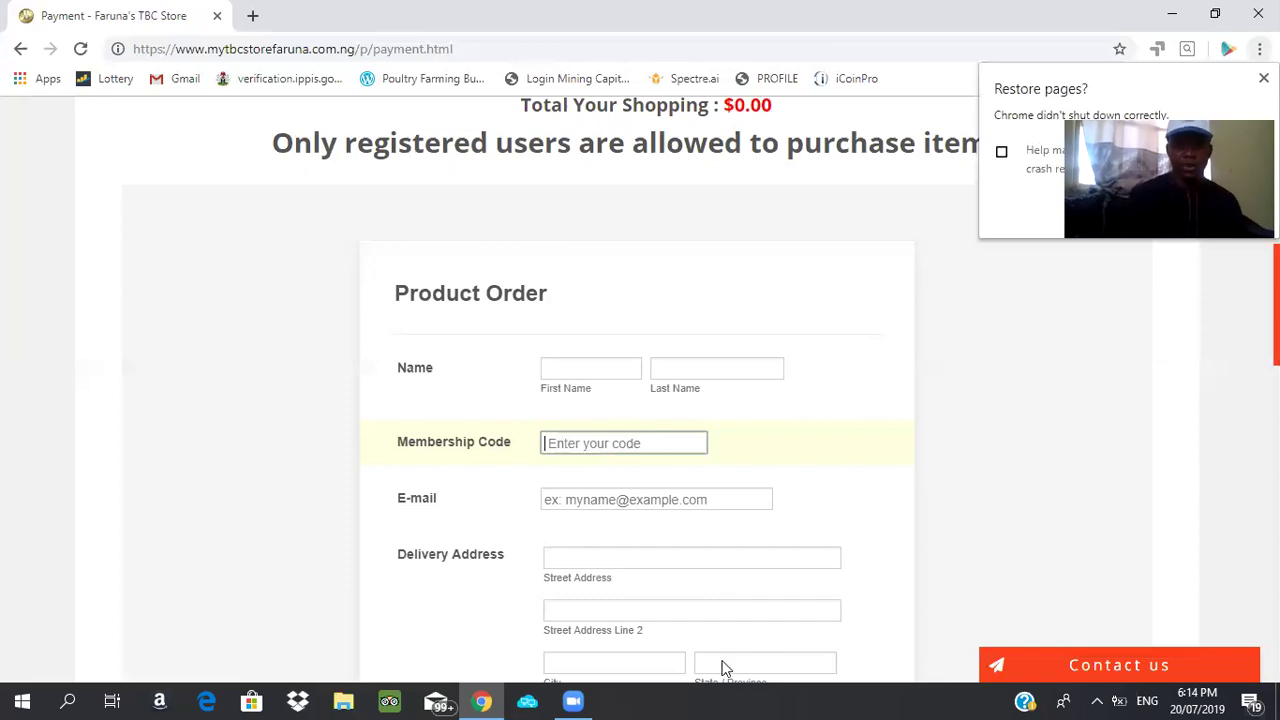
Move through the E-mail and Street Address fields and bring the delivery address fields into view
left_click(615, 500)
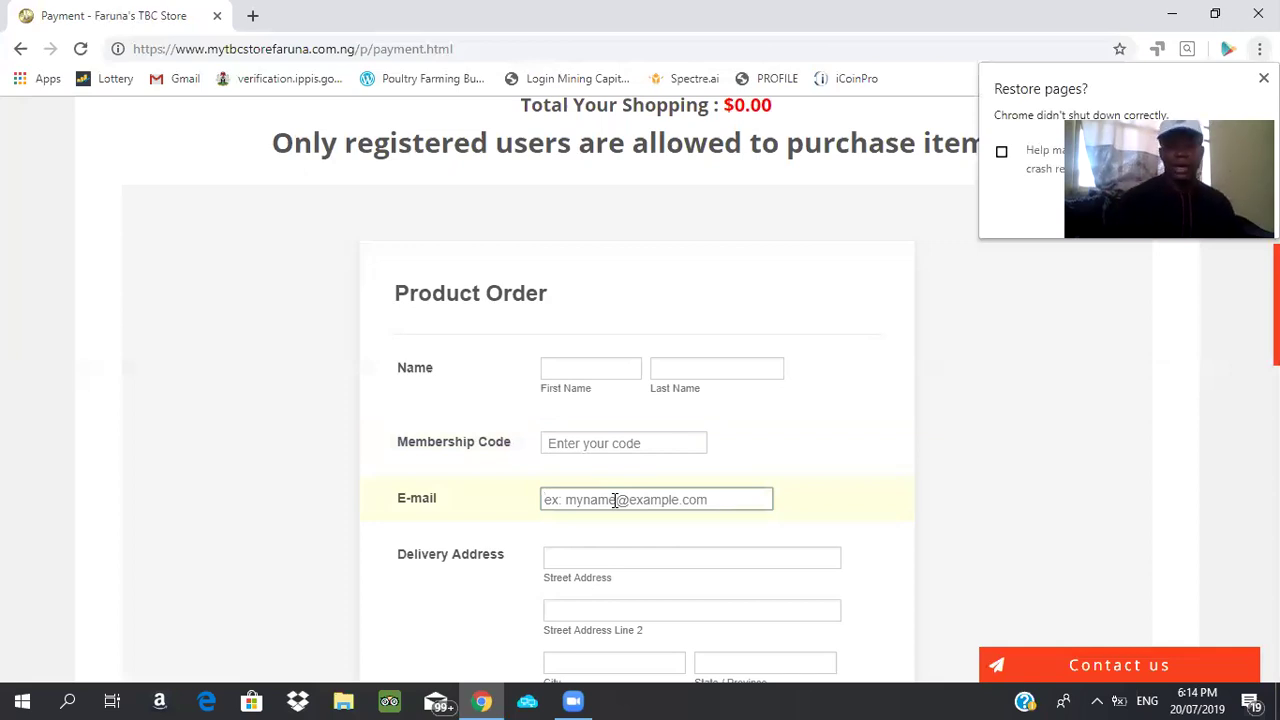
left_click(597, 557)
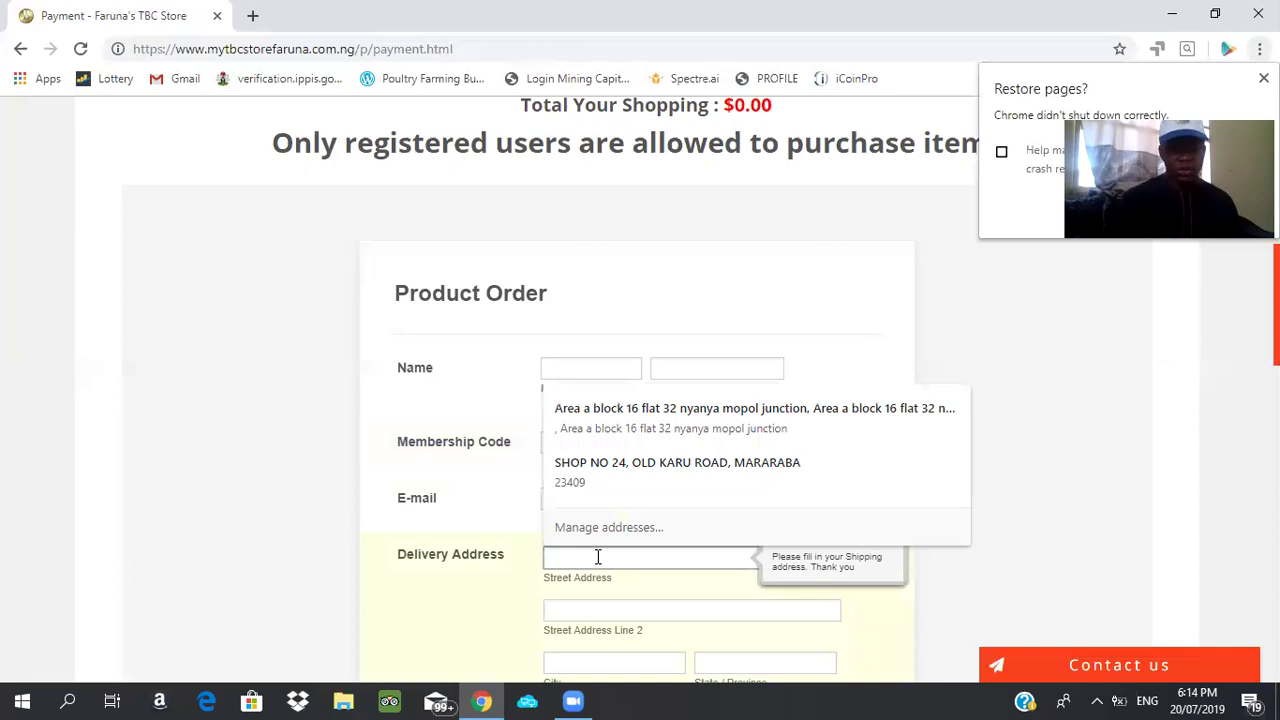
left_click(418, 609)
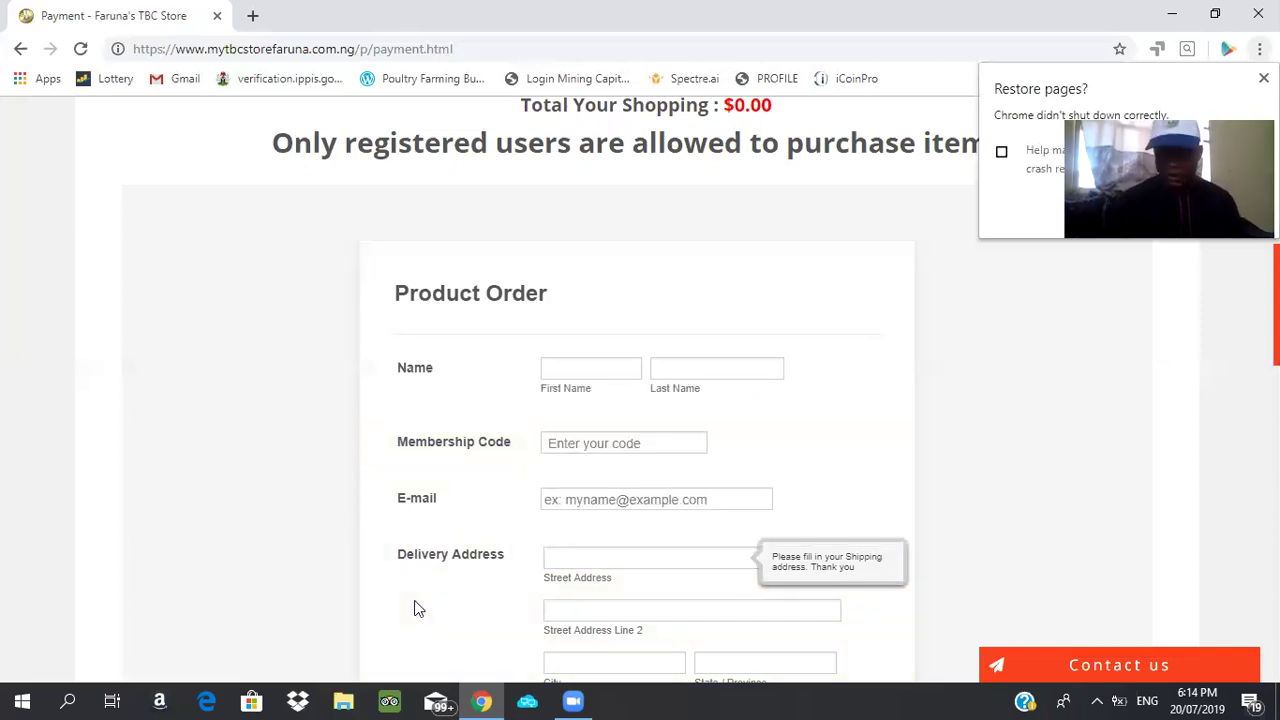
scroll(418, 609, "down", 1)
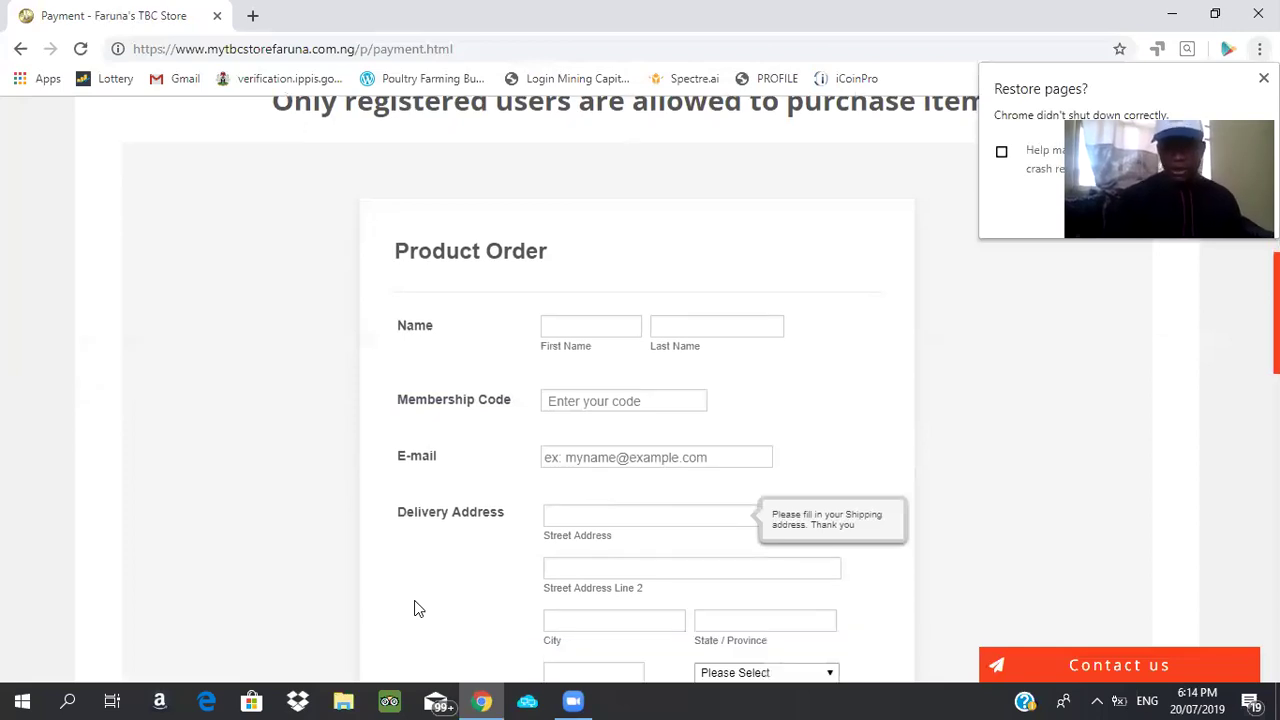
scroll(414, 609, "down", 2)
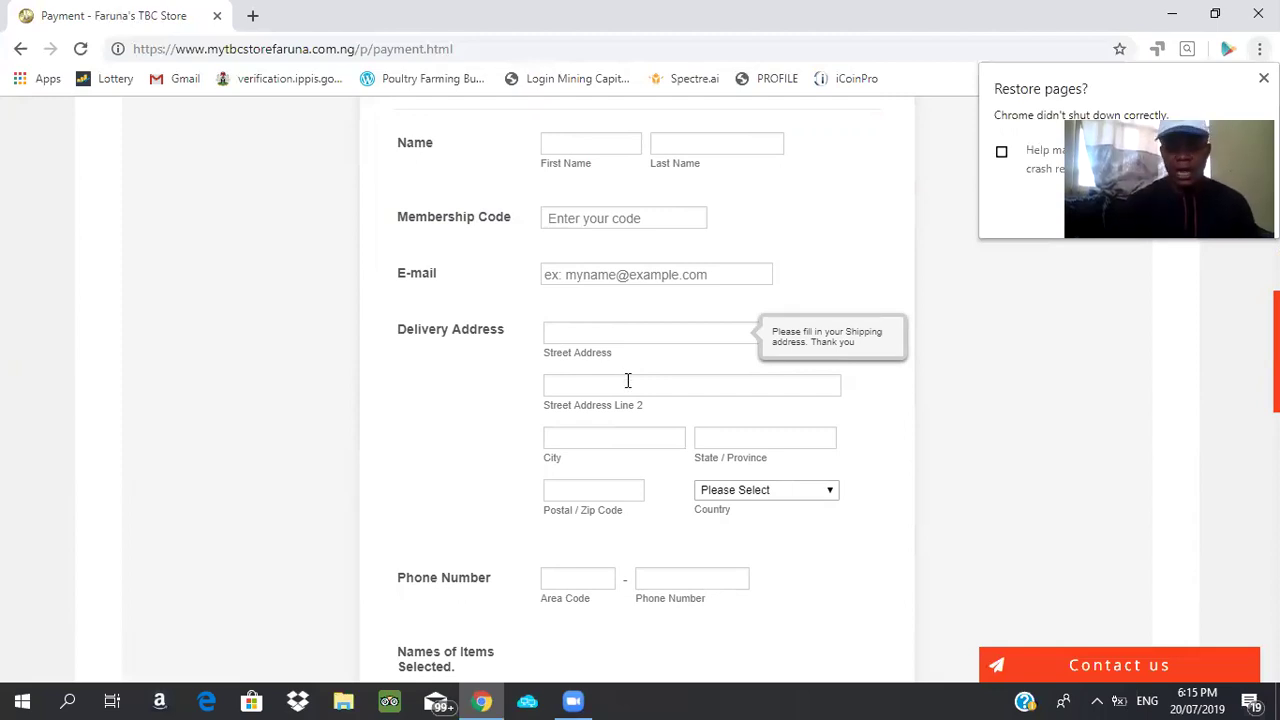
Pass over the City and State fields, then enter postal code 900001
left_click(606, 434)
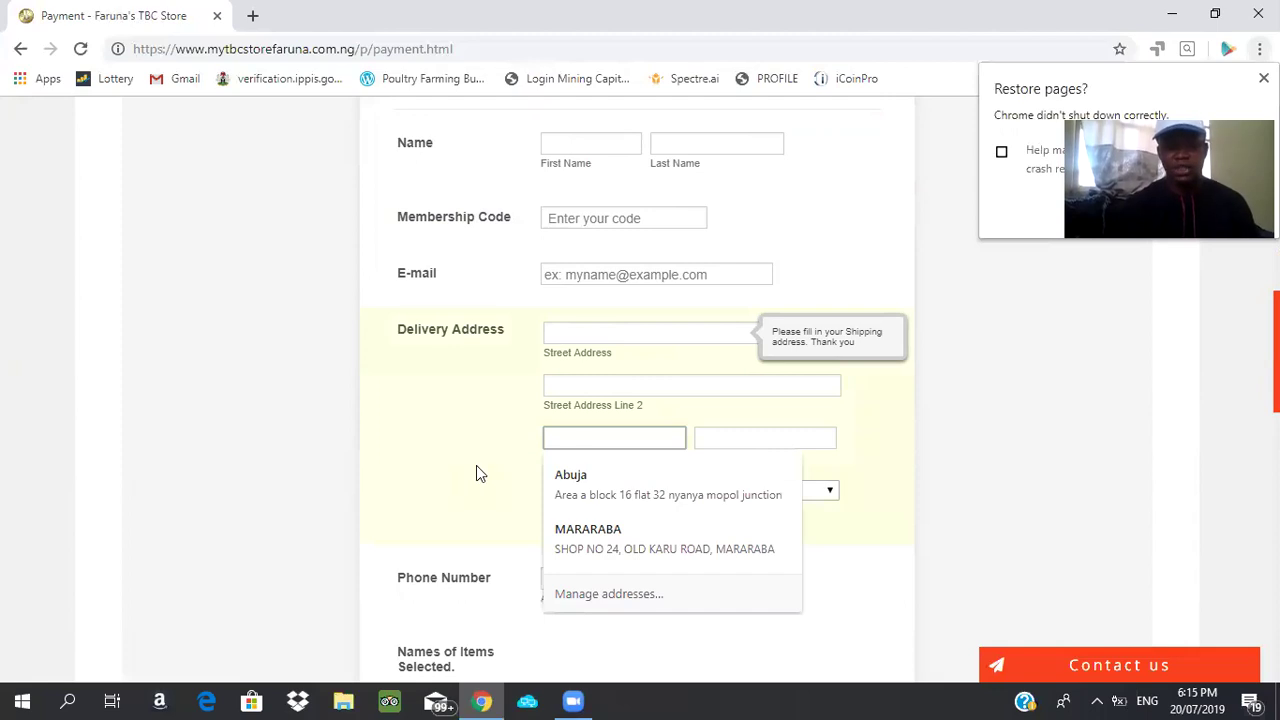
left_click(476, 465)
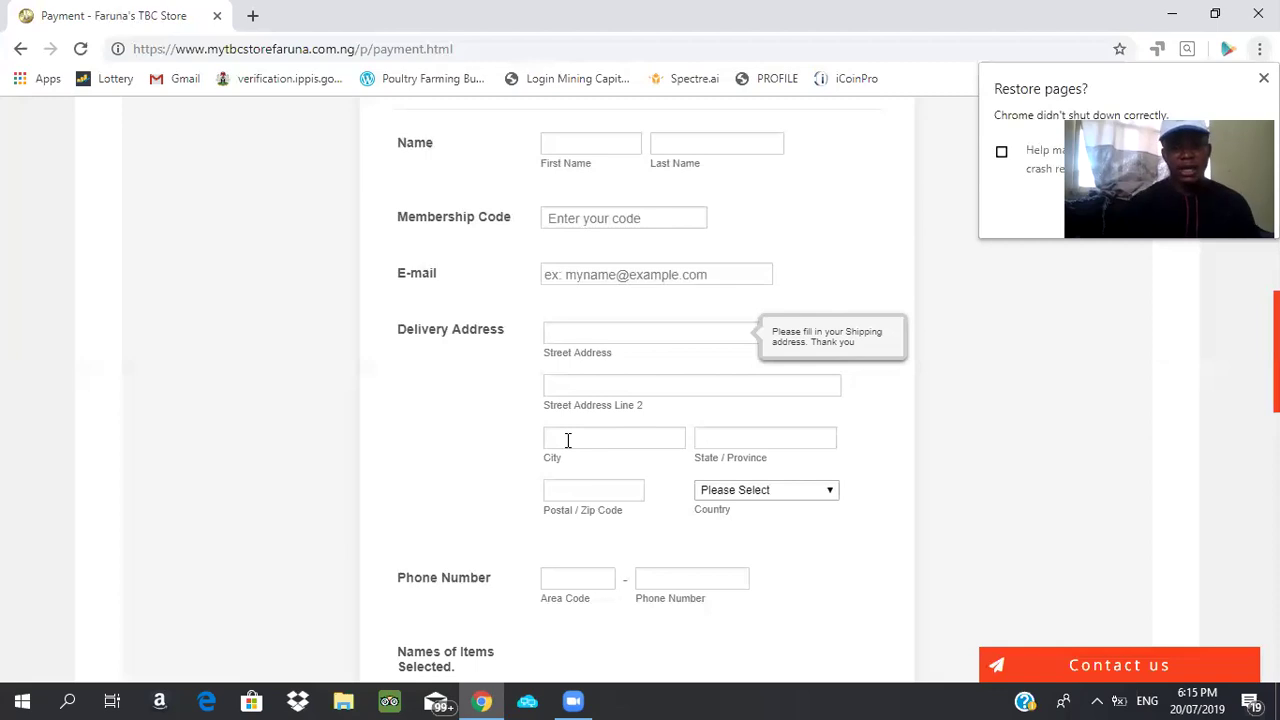
left_click(778, 431)
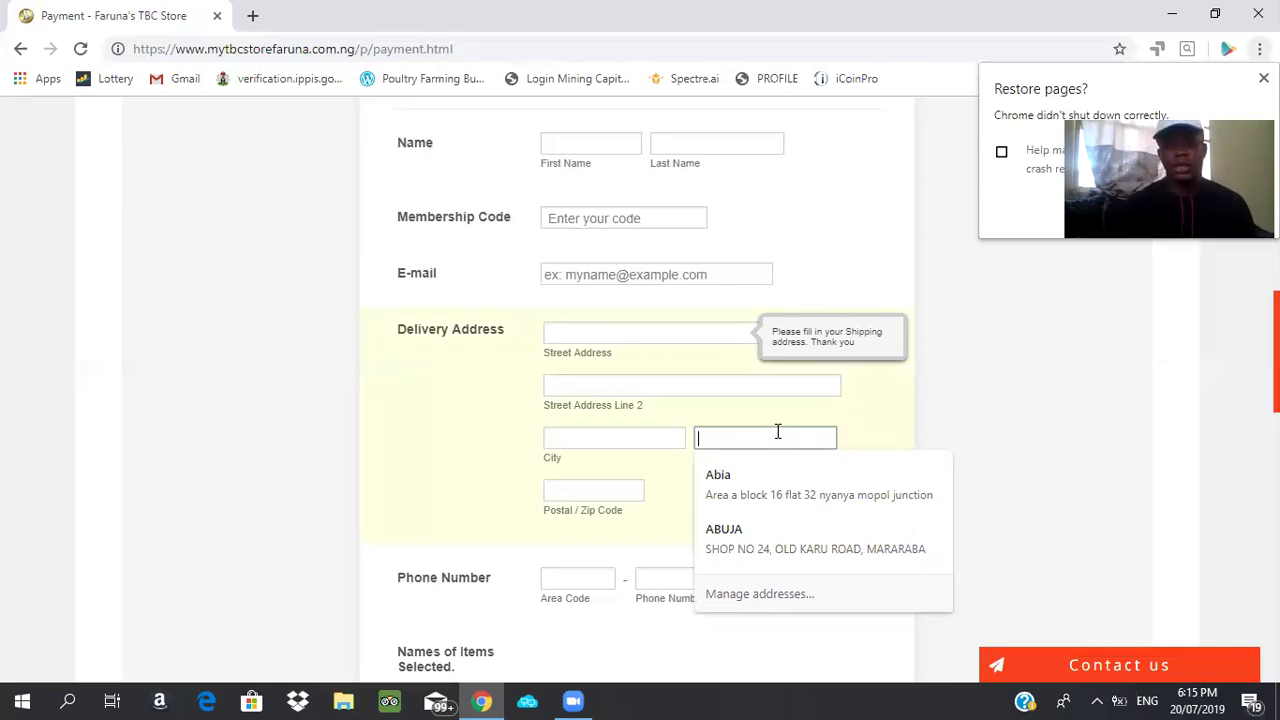
left_click(870, 423)
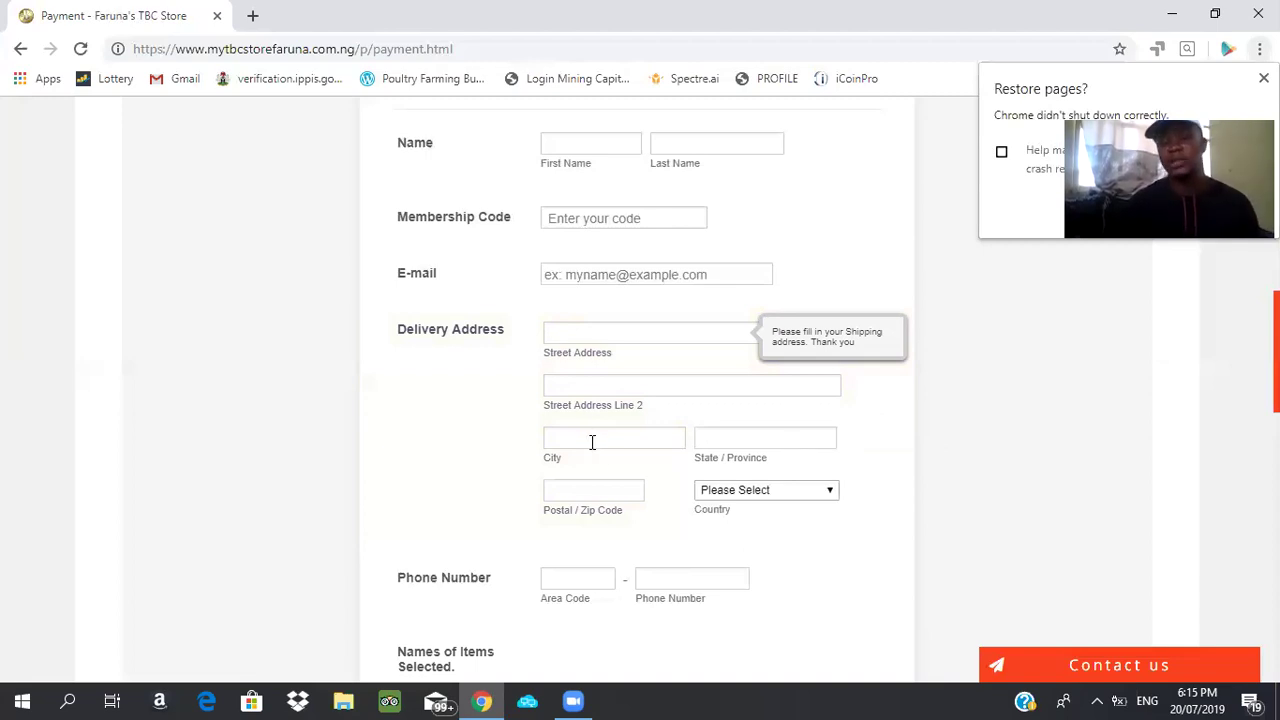
left_click(590, 505)
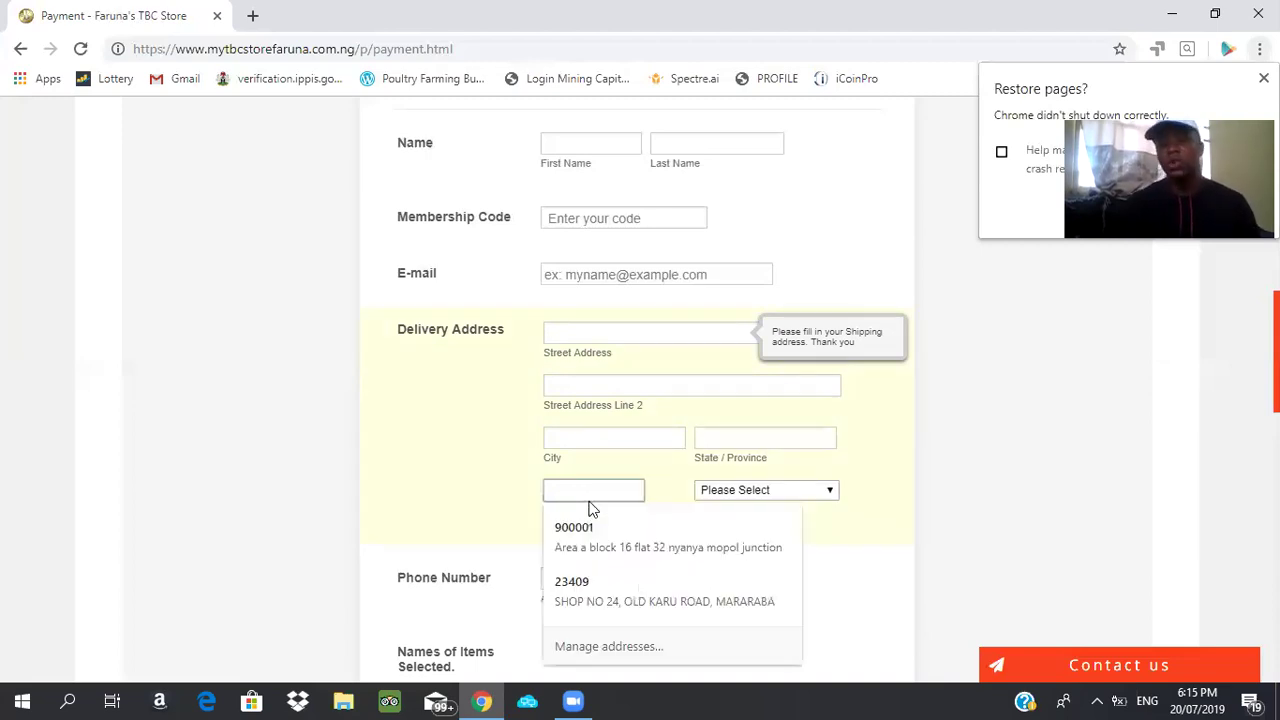
left_click(447, 492)
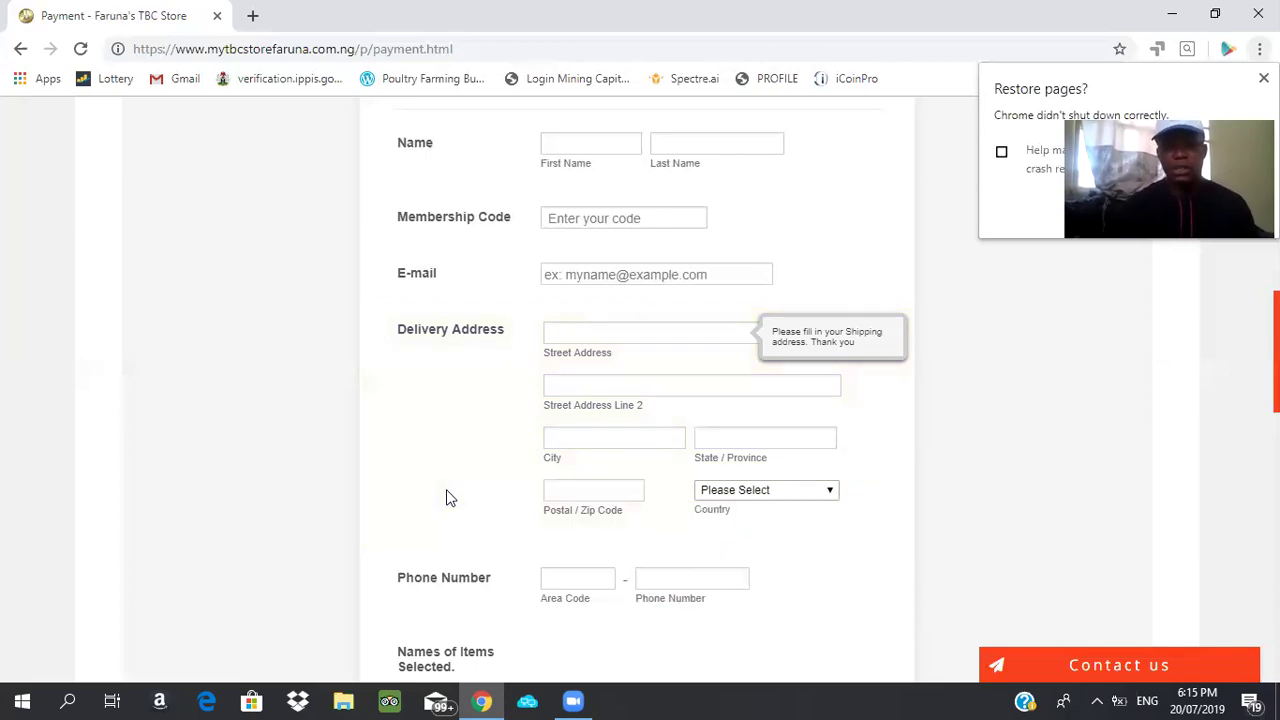
left_click(594, 494)
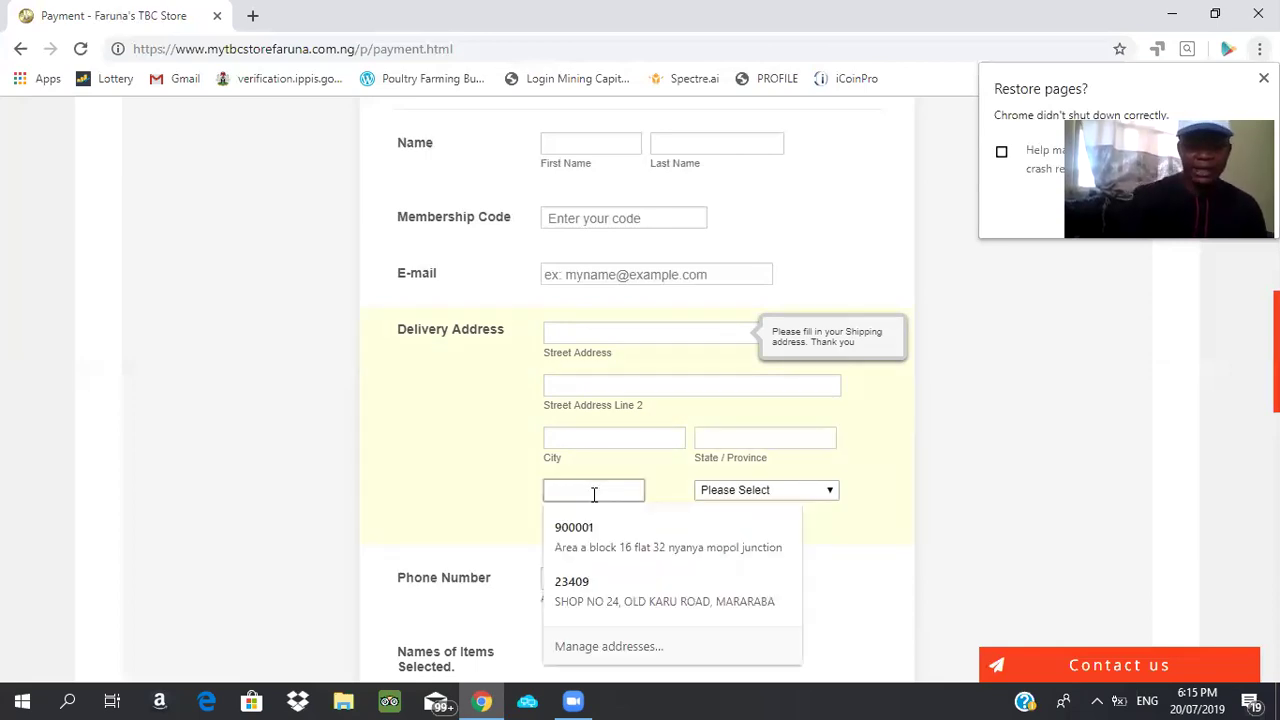
type("9000")
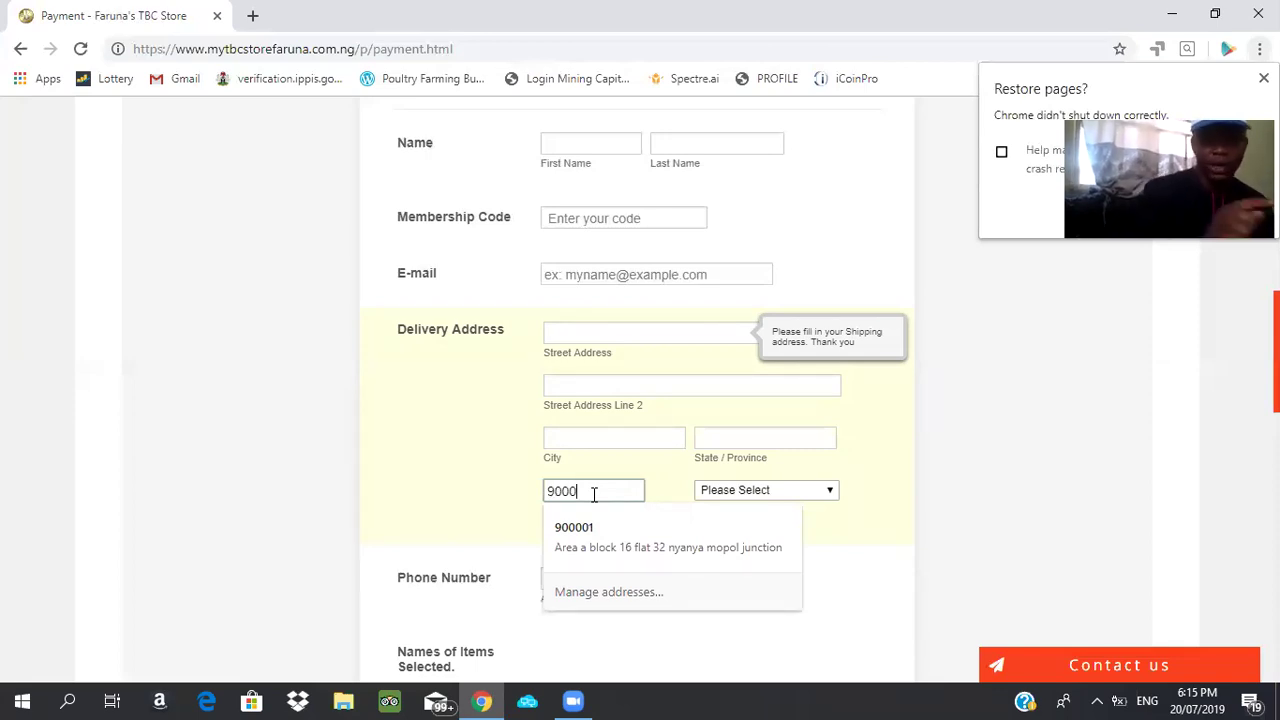
type("01")
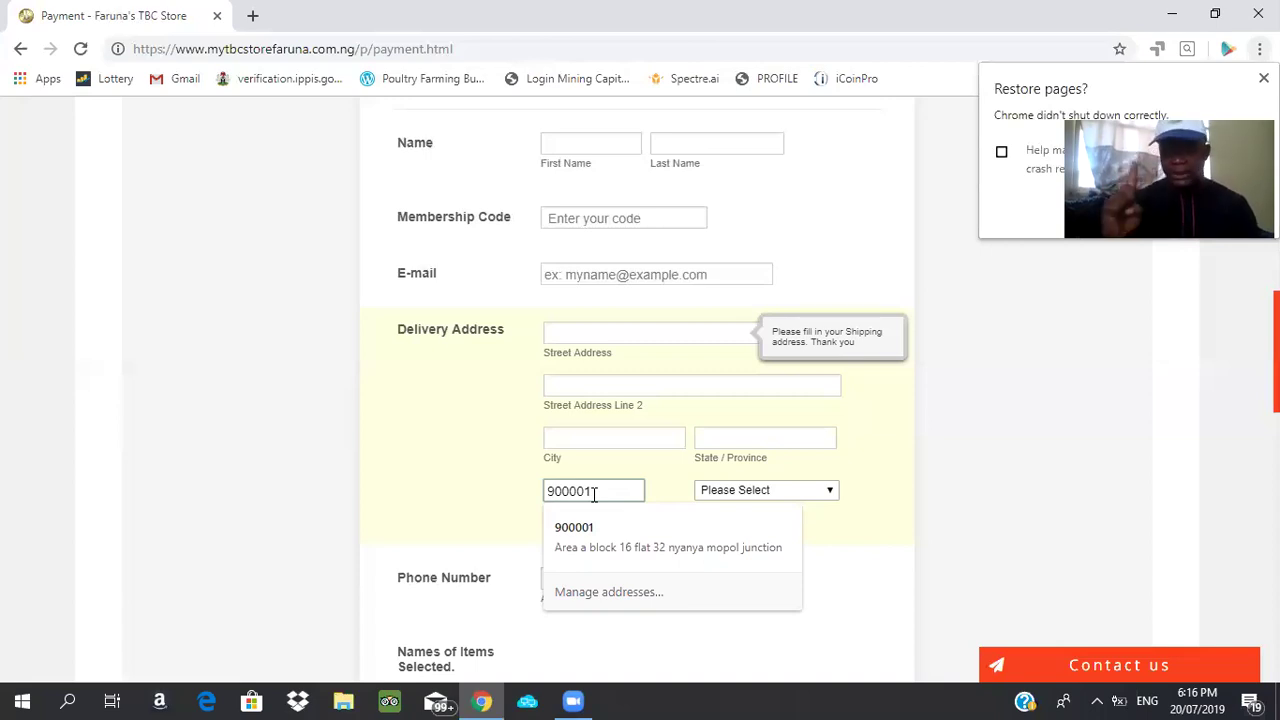
Choose Nigeria as the delivery country
left_click(815, 490)
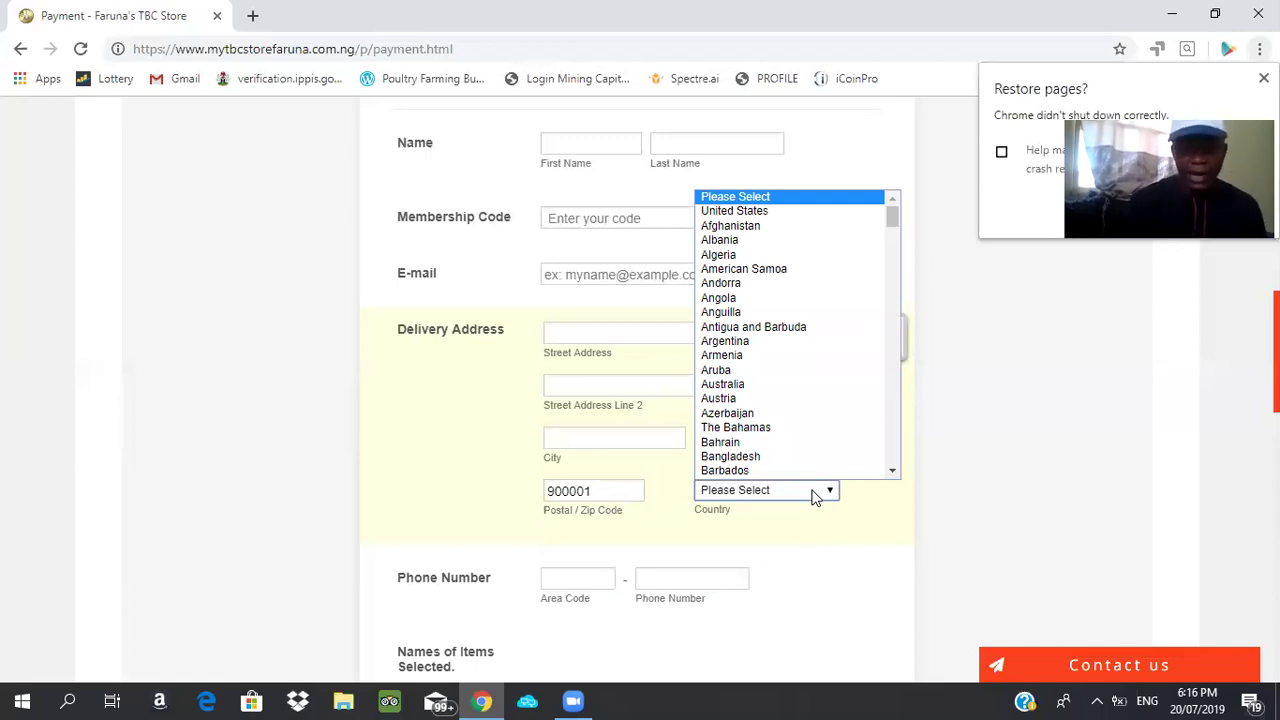
key("n")
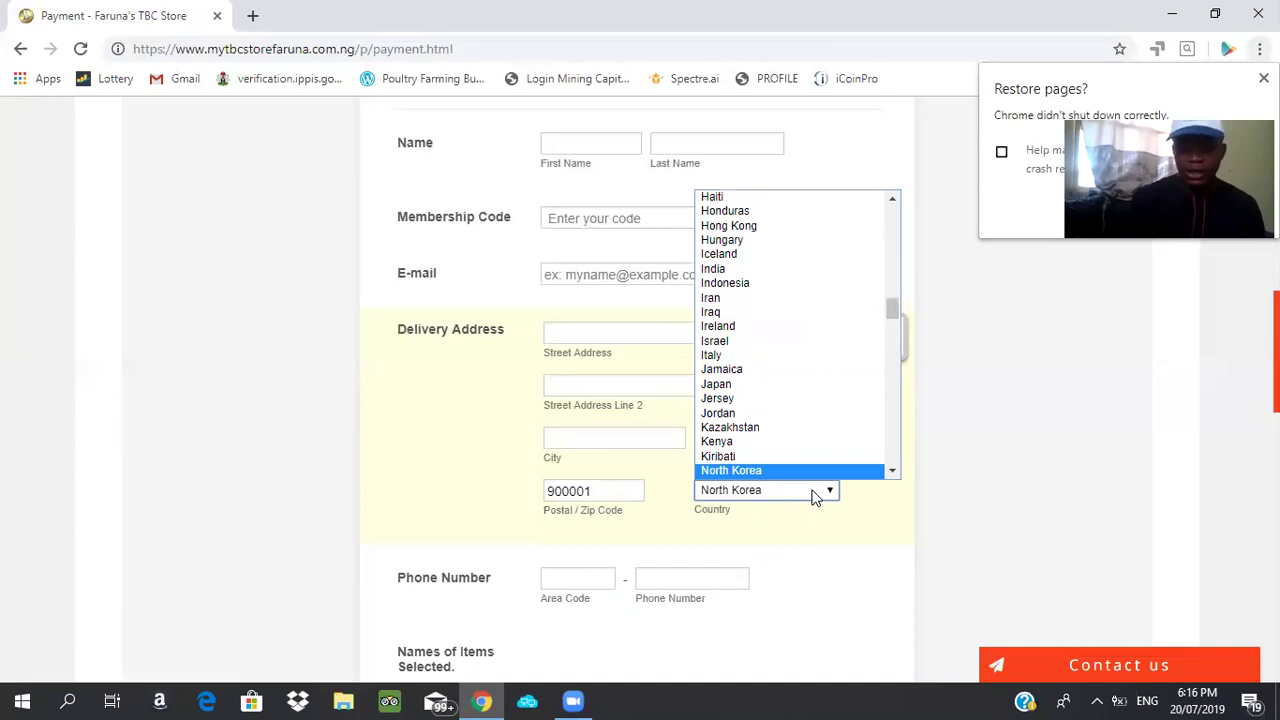
key("Down")
key("Down")
key("Down")
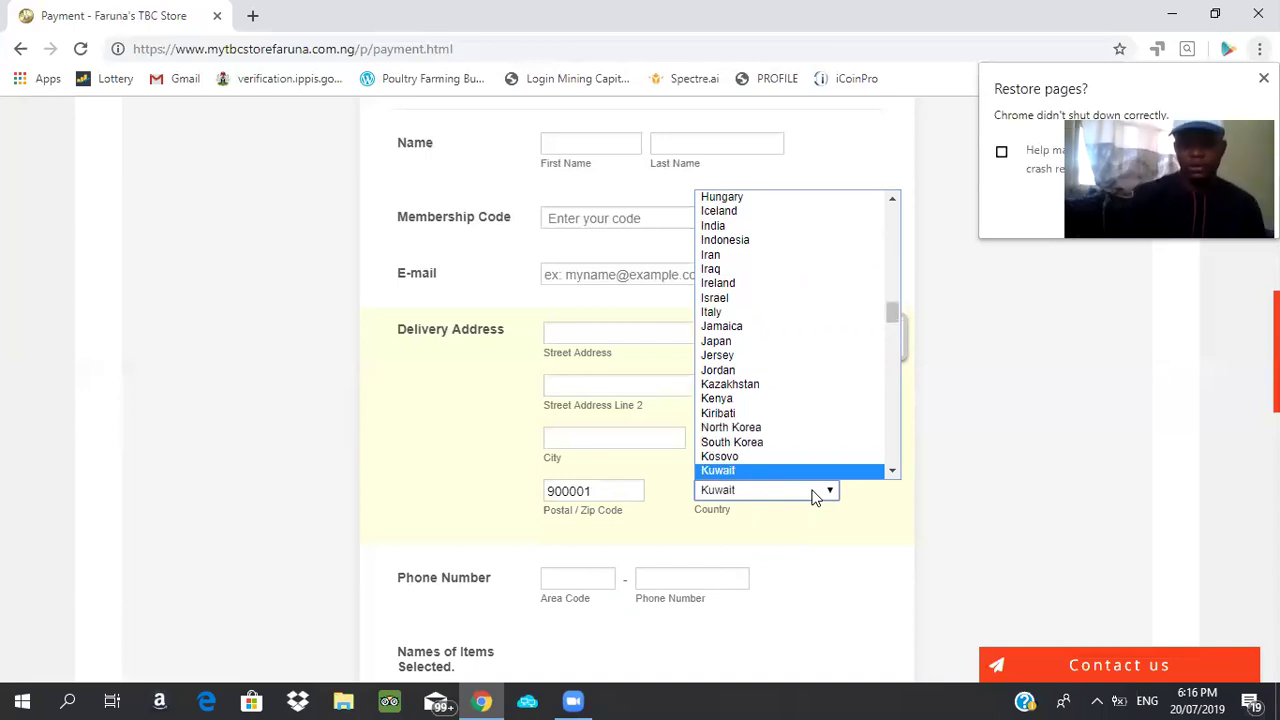
key("Down")
key("Down")
key("Down")
key("Down")
key("Down")
key("Down")
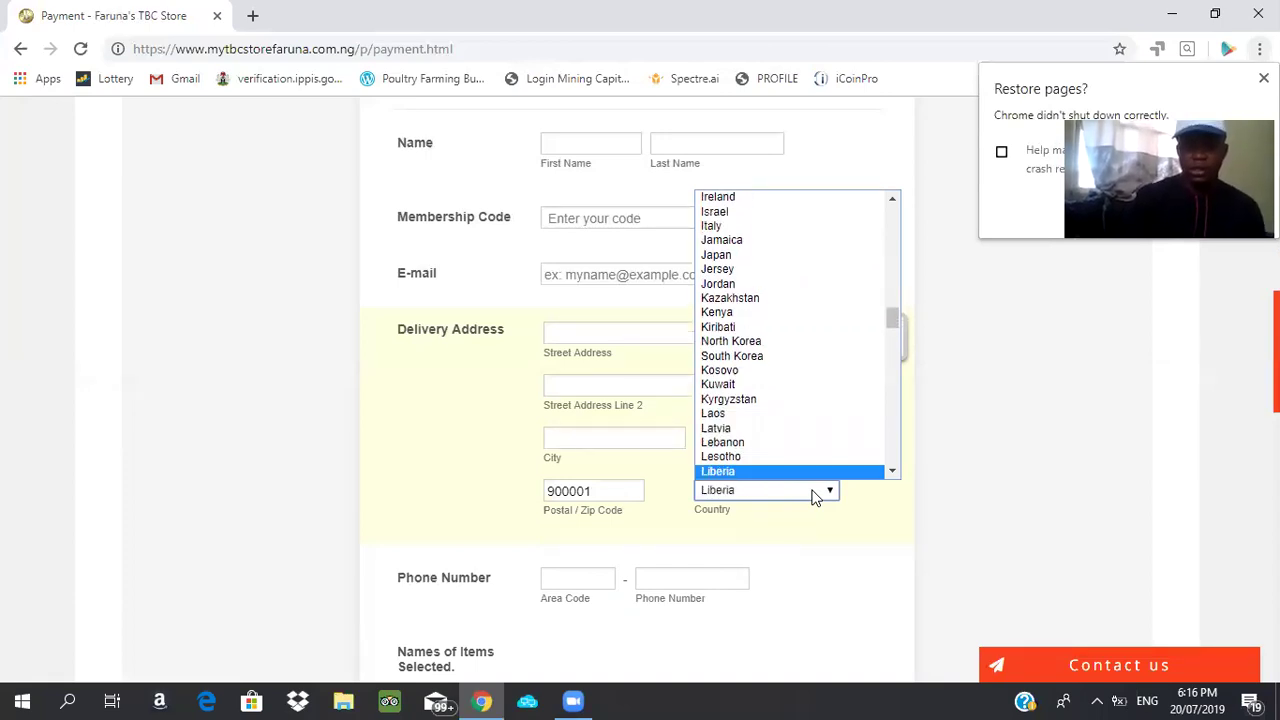
key("Down")
key("Down")
key("Down")
key("Down")
key("Down")
key("Down")
key("Down")
key("Down")
key("Down")
key("Down")
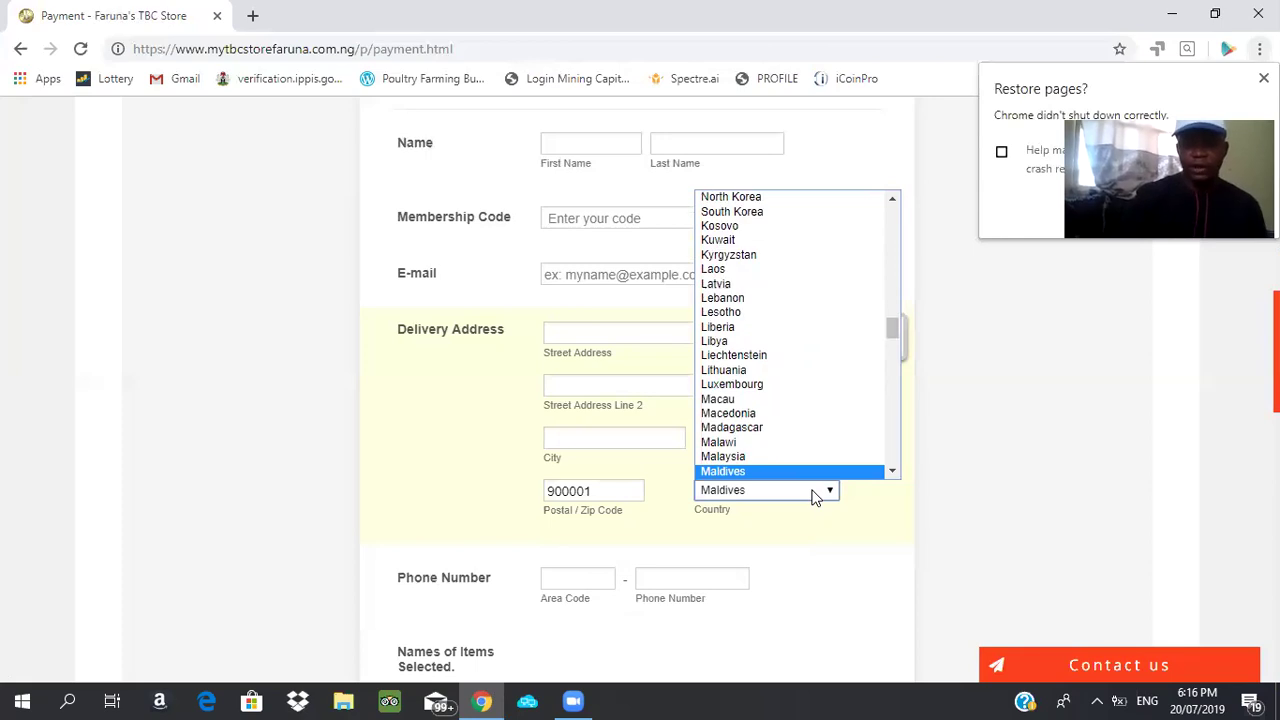
key("Down")
key("Down")
key("Down")
key("Down")
key("Down")
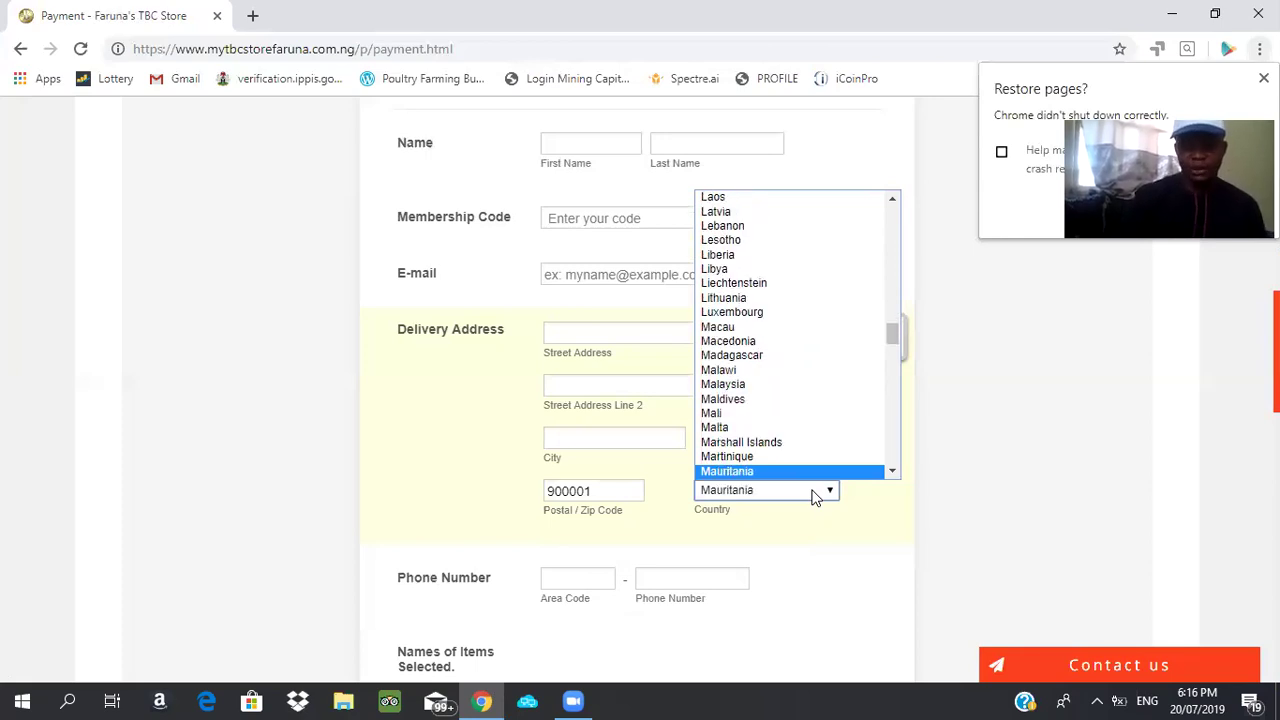
key("Down")
key("Down")
key("Down")
key("Down")
key("Down")
key("Down")
key("Down")
key("Down")
key("Down")
key("Down")
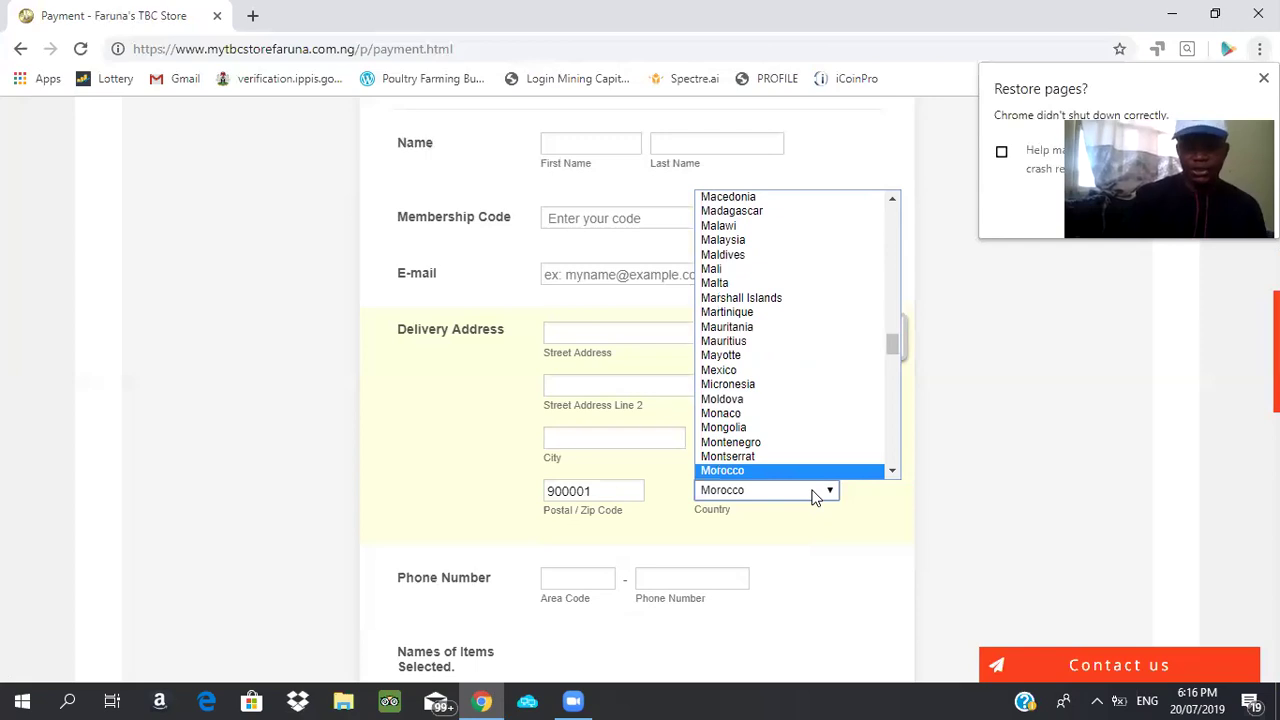
key("Down")
key("Down")
key("Down")
key("Down")
key("Down")
key("Down")
key("Down")
key("Down")
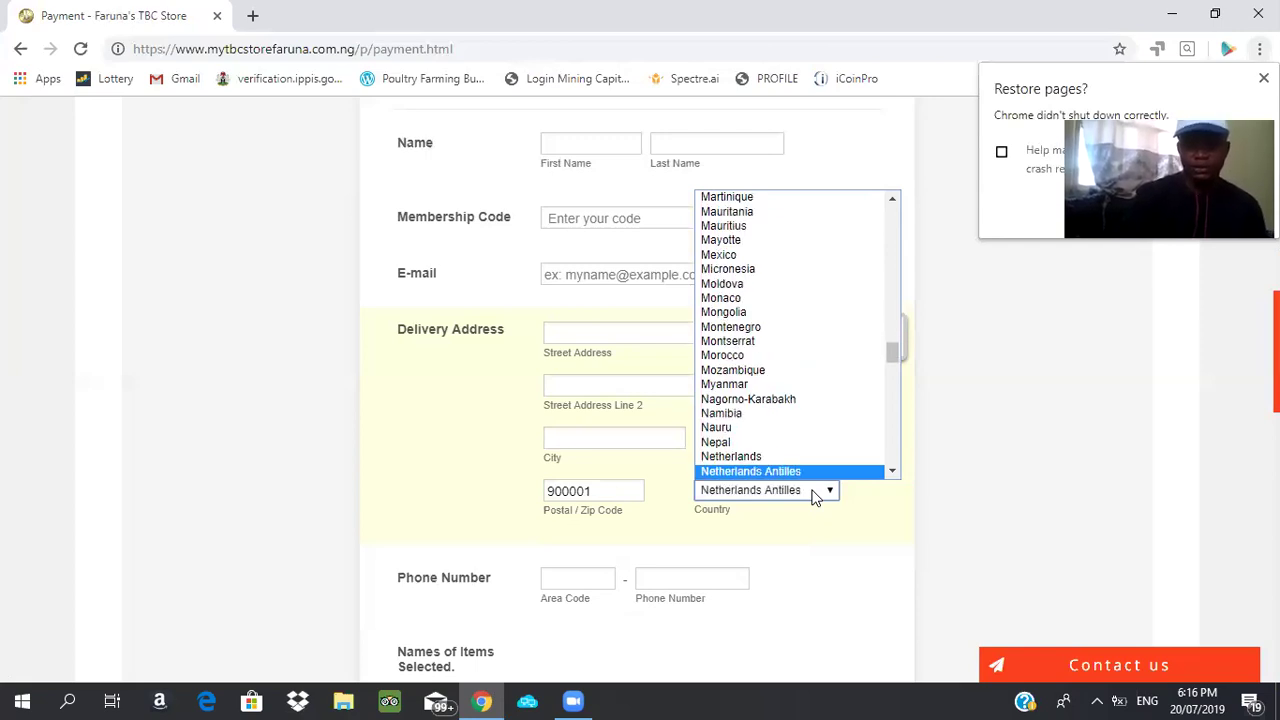
key("Down")
key("Down")
key("Down")
key("Down")
key("Down")
key("Down")
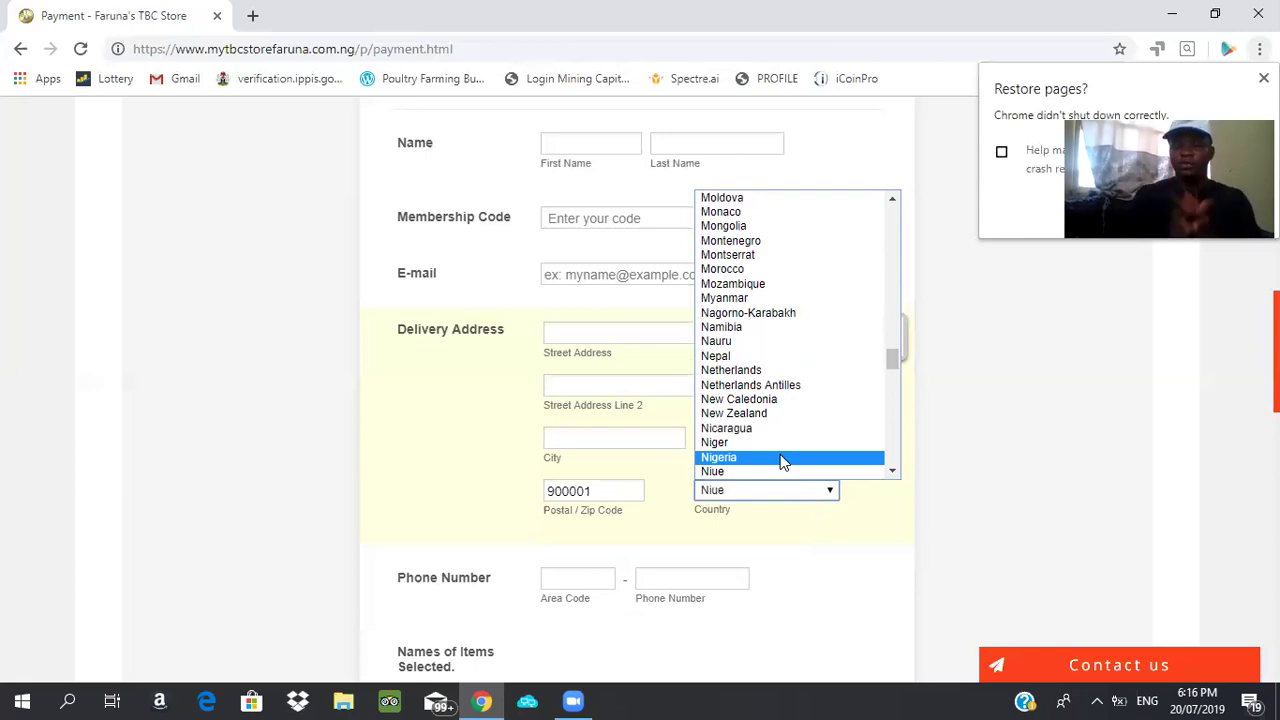
left_click(783, 458)
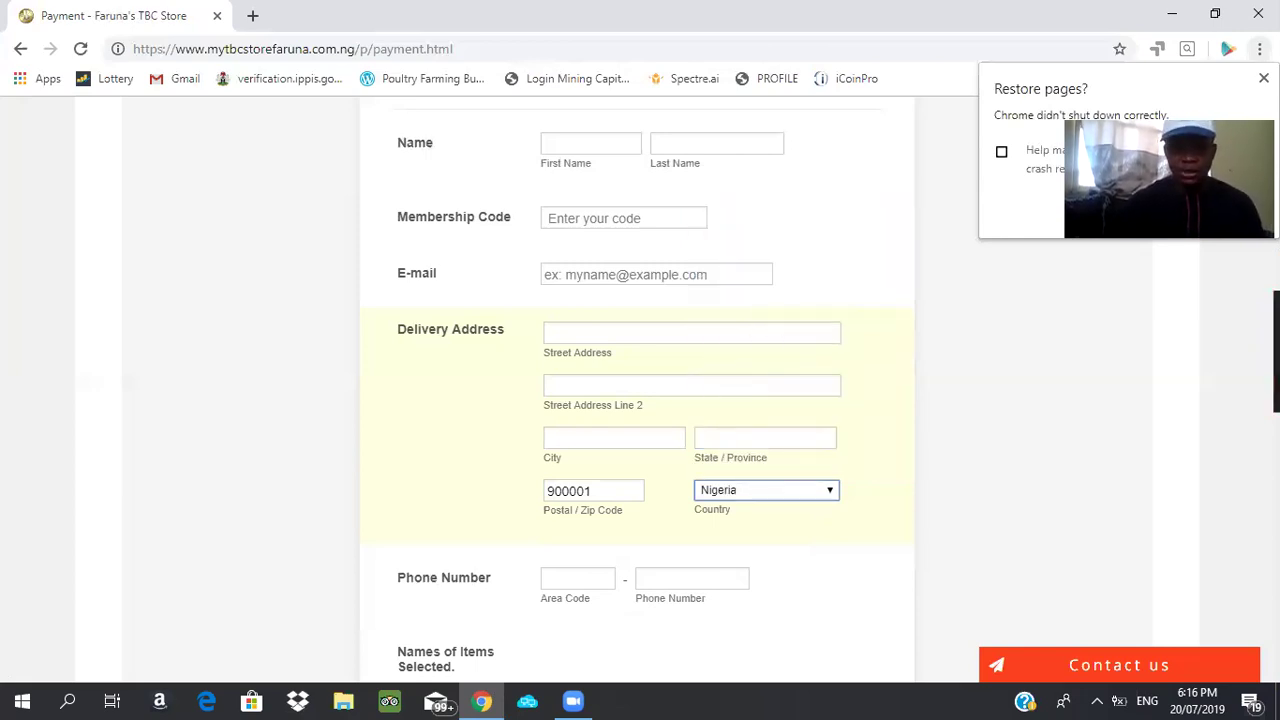
Enter area code 234 in the Phone Number field
scroll(569, 374, "down", 2)
scroll(569, 374, "down", 1)
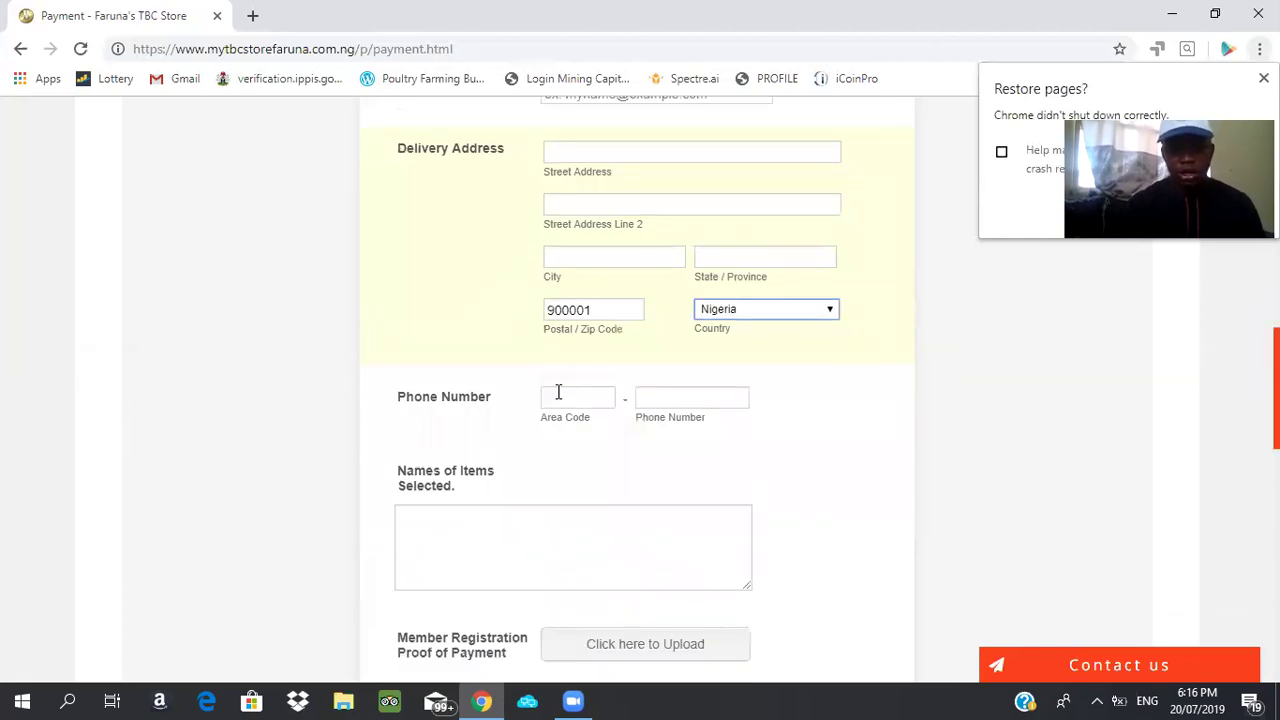
left_click(558, 391)
left_click(558, 391)
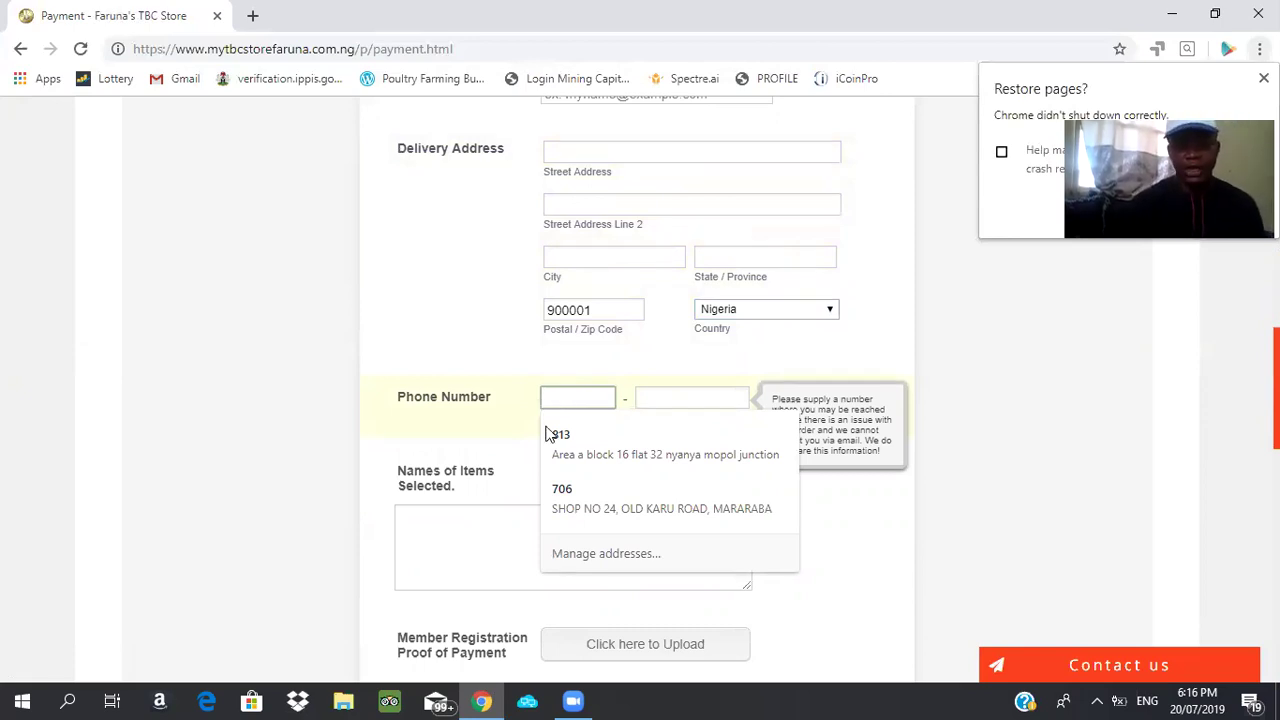
left_click(598, 422)
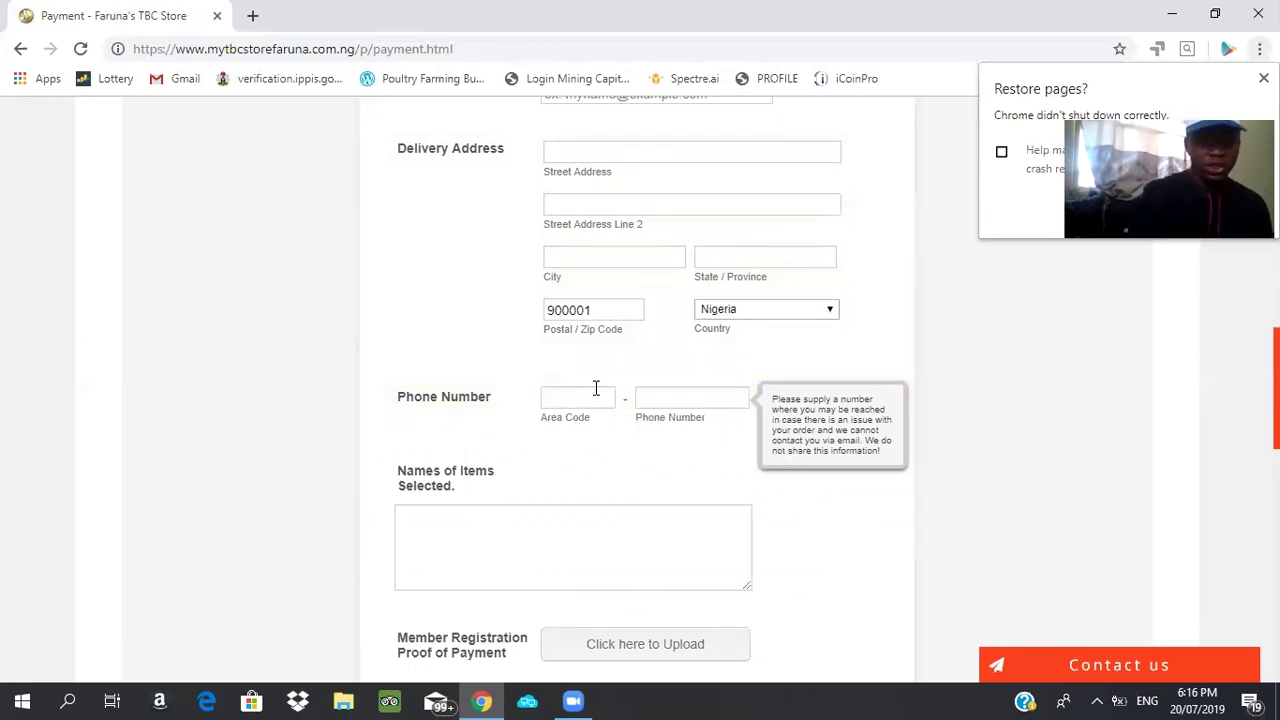
left_click(596, 388)
type("234")
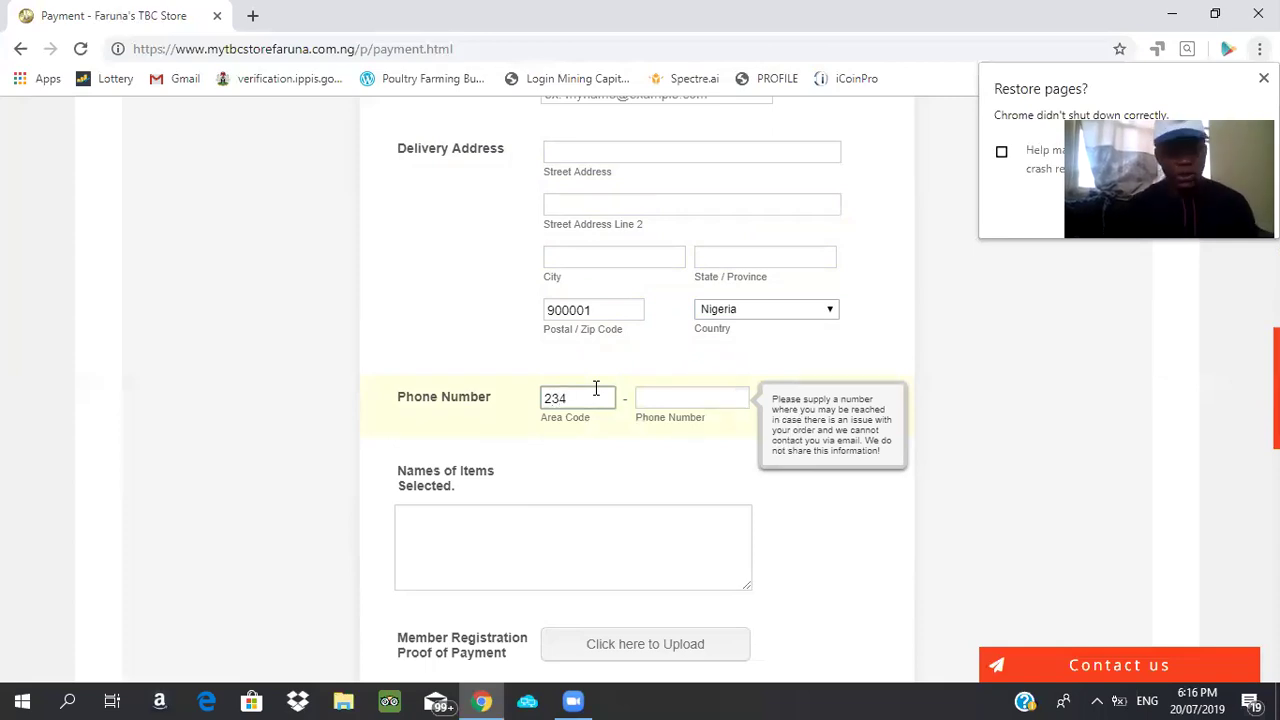
Enter the contact's mobile number, correcting one mistyped digit
left_click(686, 399)
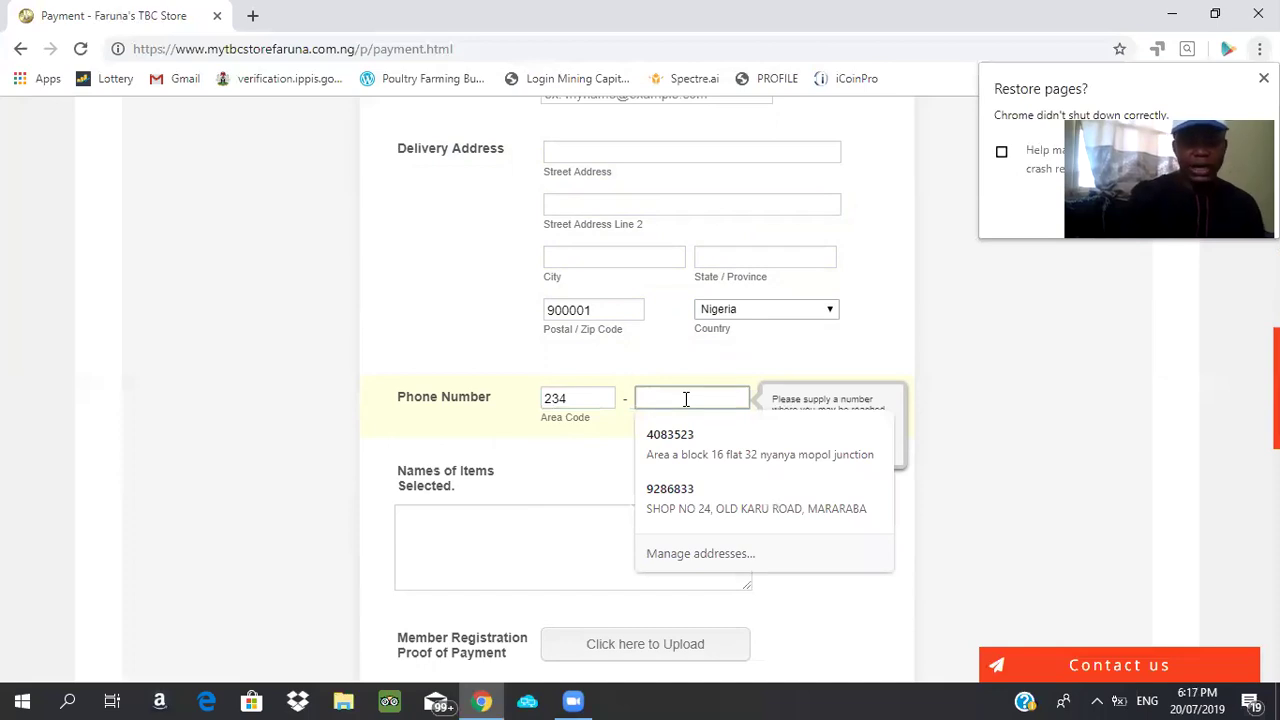
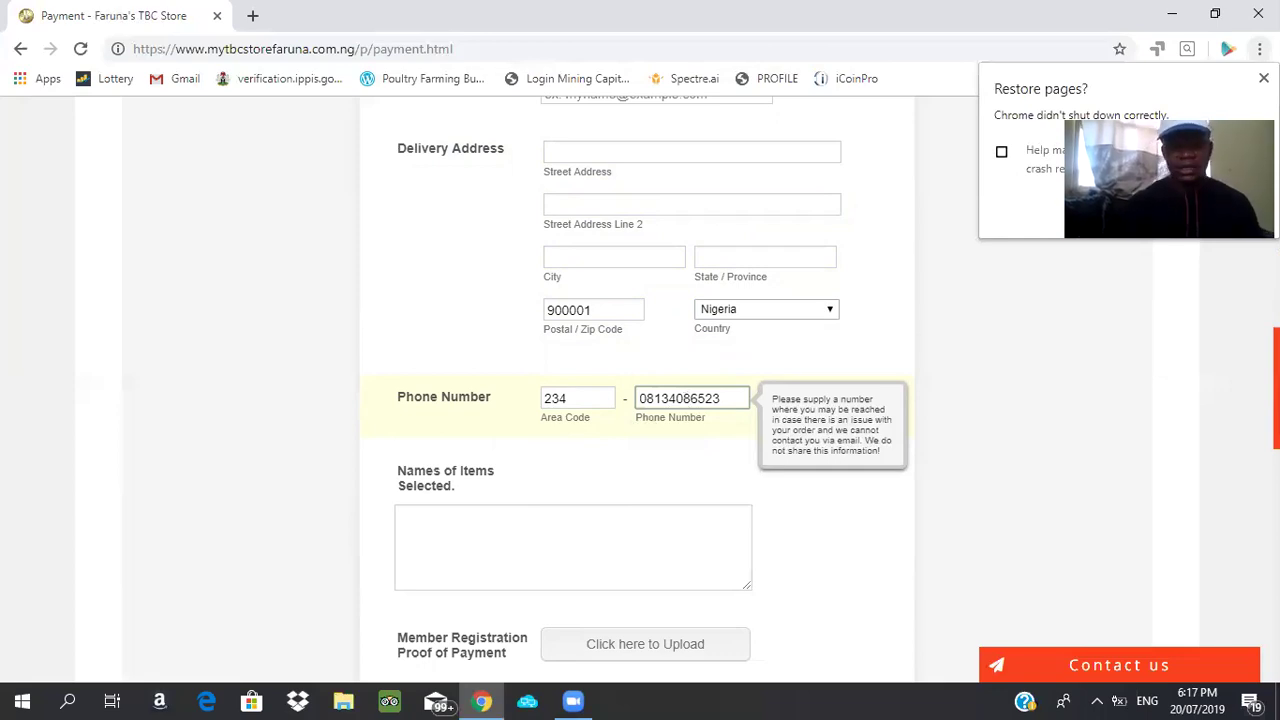
scroll(563, 451, "down", 2)
left_click(552, 399)
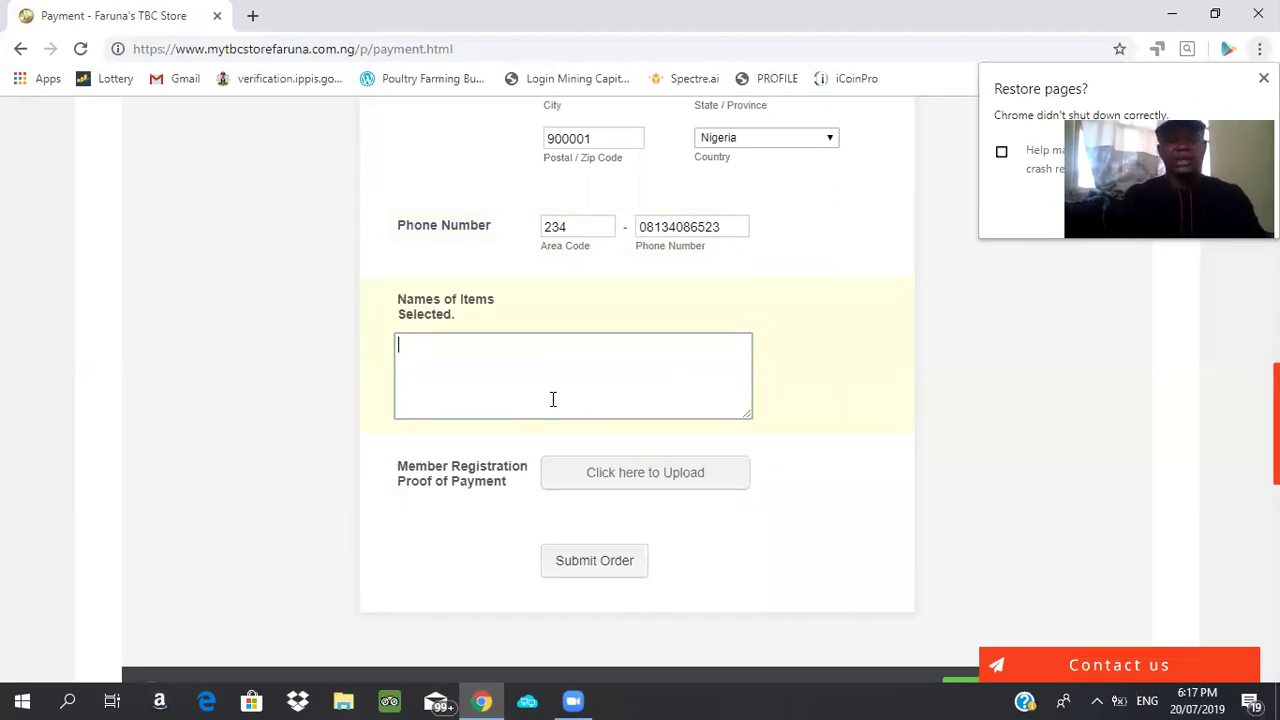
key("BackSpace")
key("BackSpace")
key("BackSpace")
key("BackSpace")
key("BackSpace")
key("BackSpace")
key("BackSpace")
key("BackSpace")
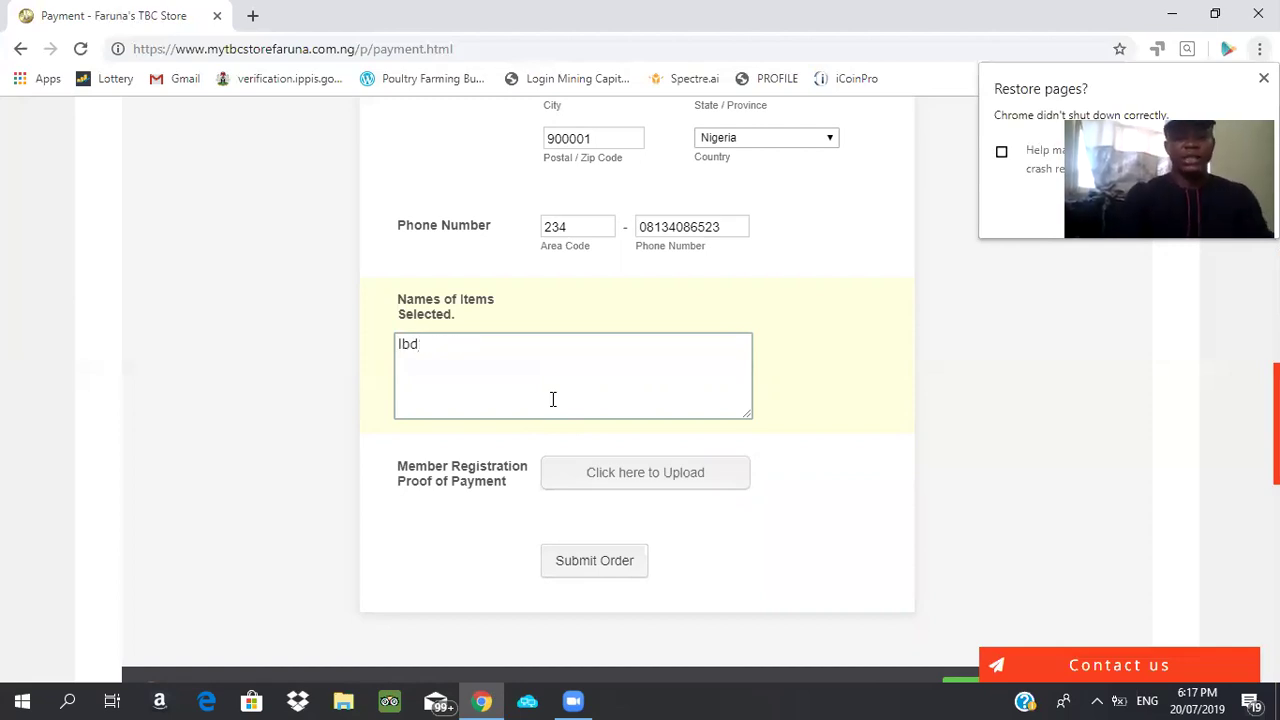
key("BackSpace")
key("BackSpace")
key("BackSpace")
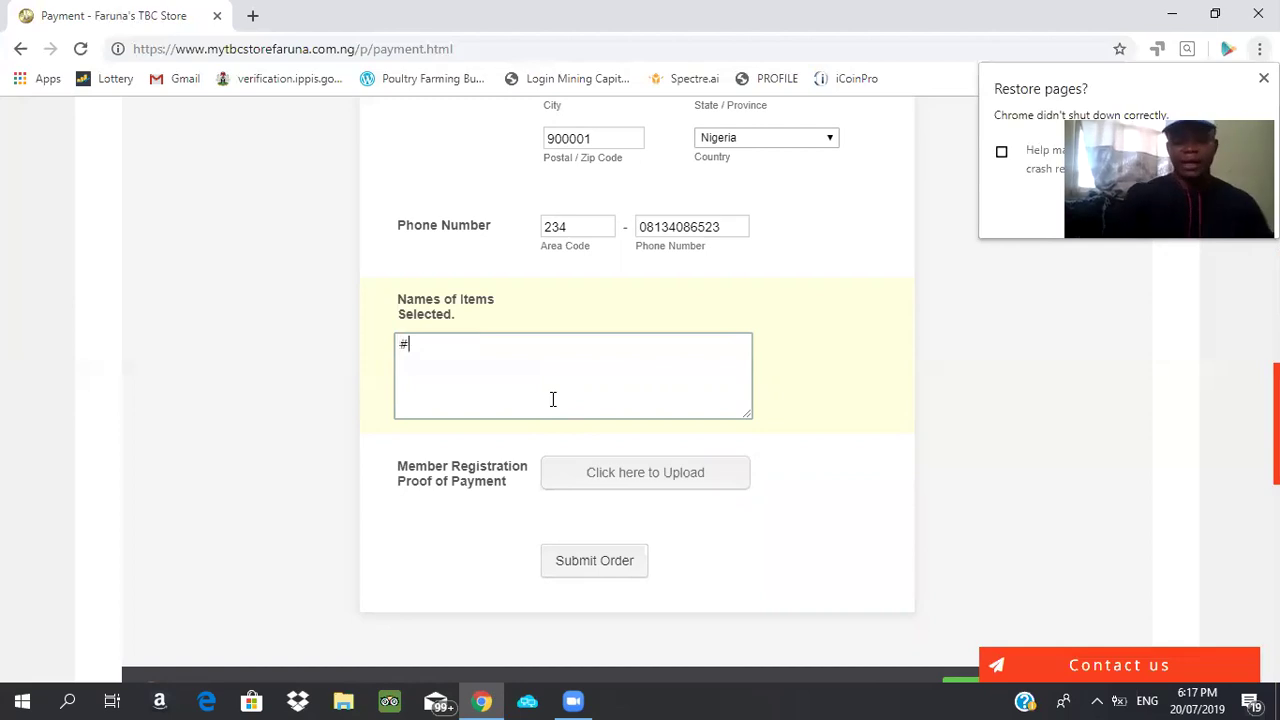
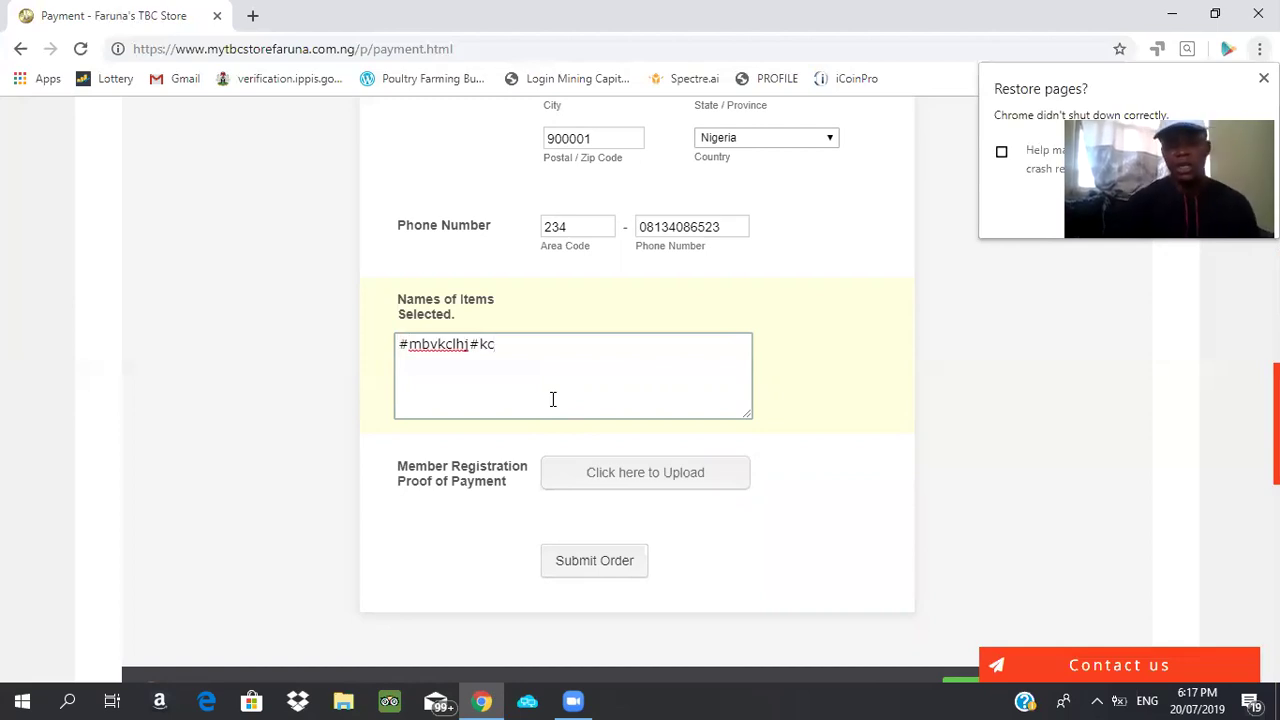
key("ctrl+a")
key("BackSpace")
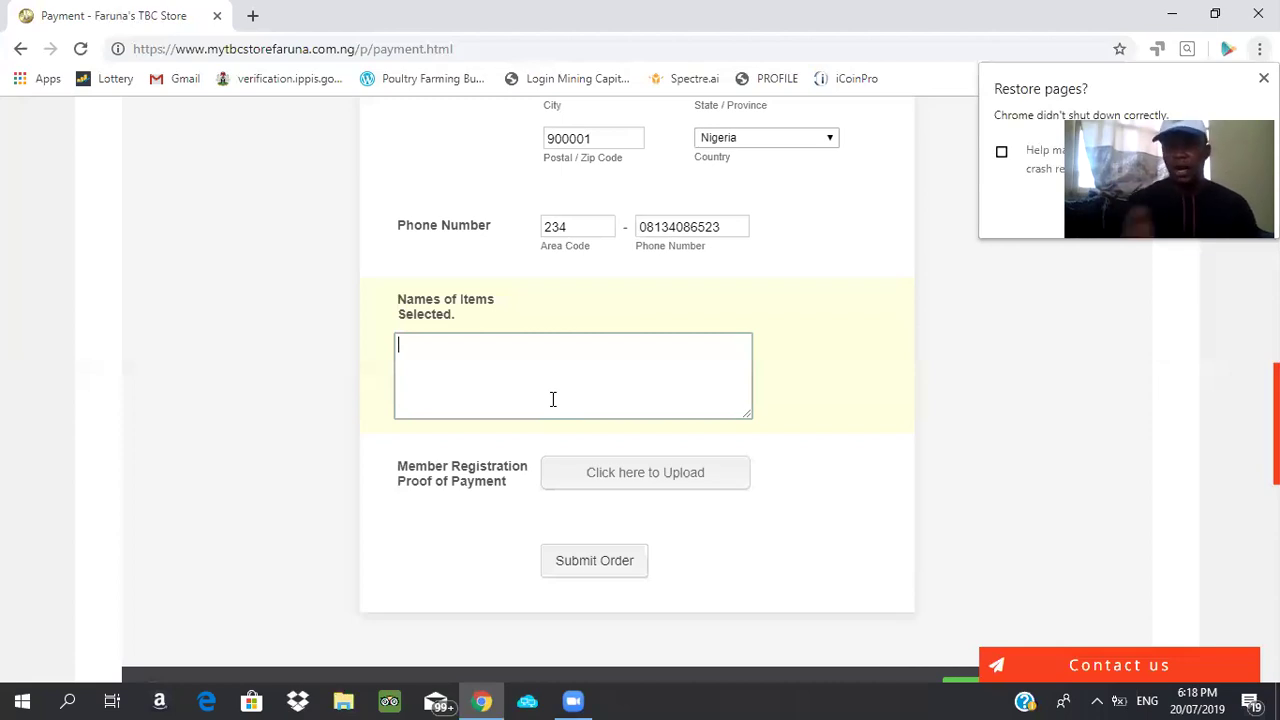
Upload back Passport.jpg from the Desktop as the Member Registration proof of payment
left_click(636, 470)
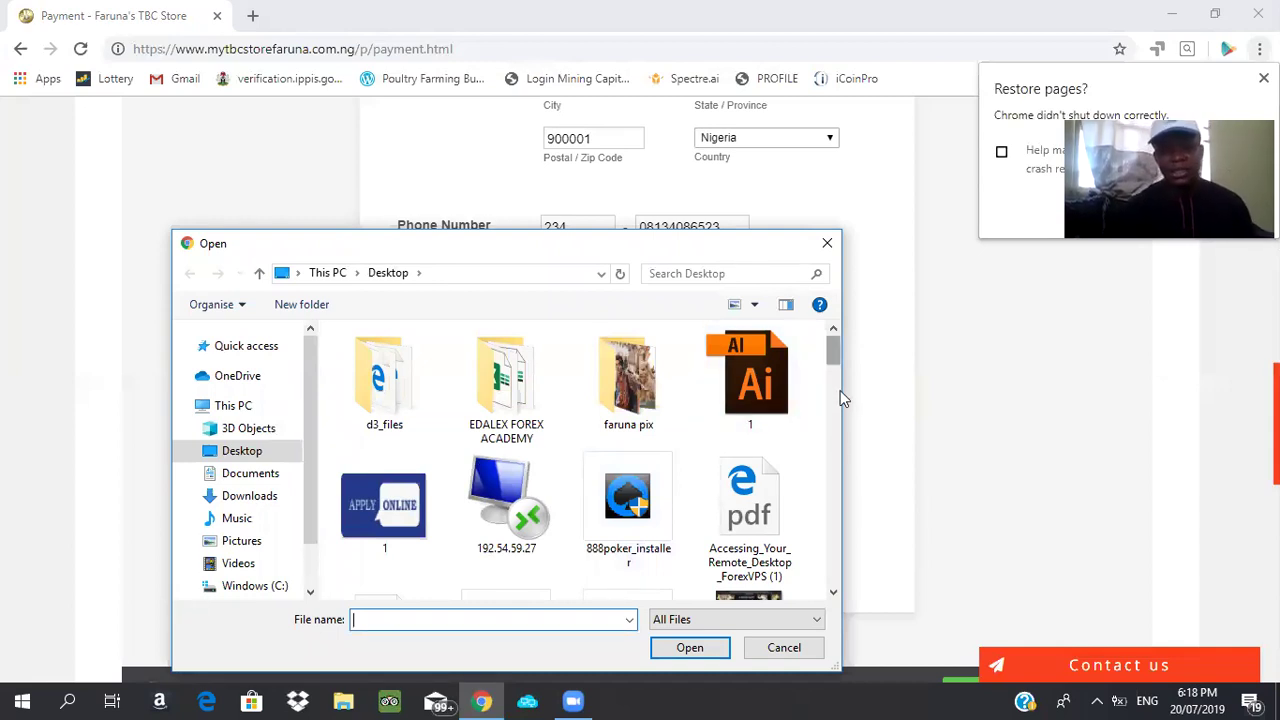
scroll(840, 390, "down", 3)
scroll(742, 449, "up", 1)
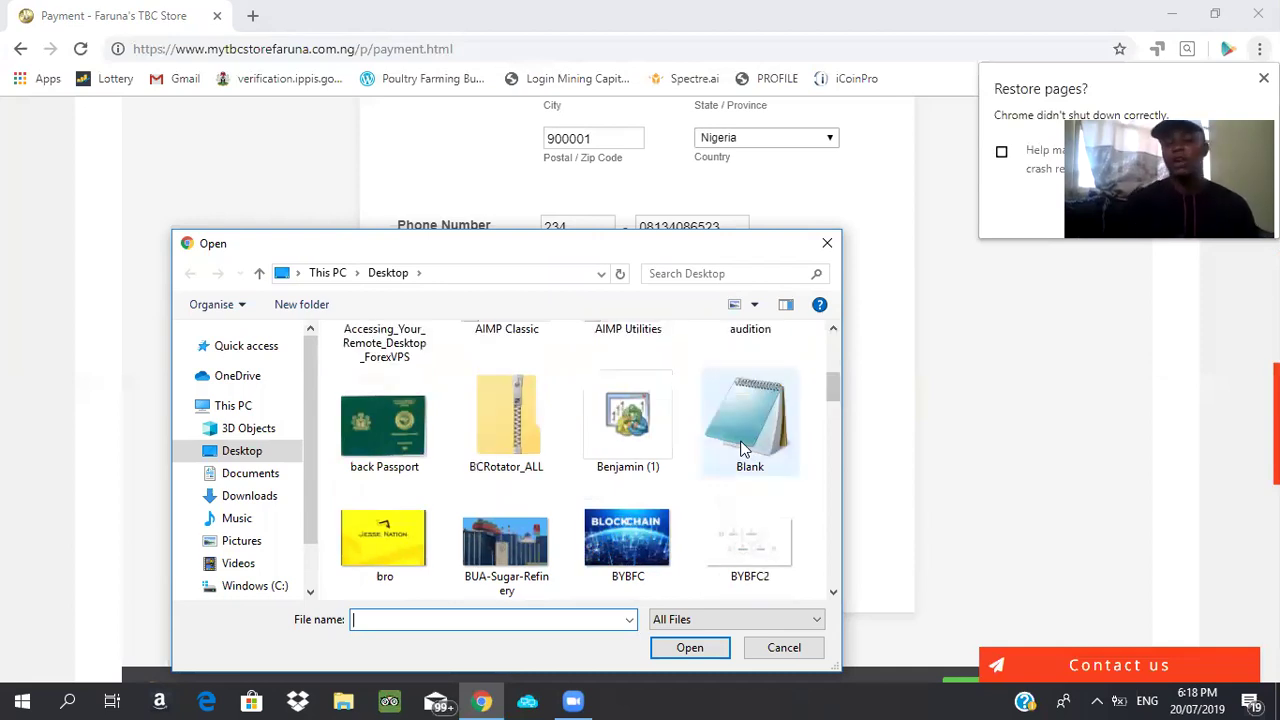
left_click(397, 424)
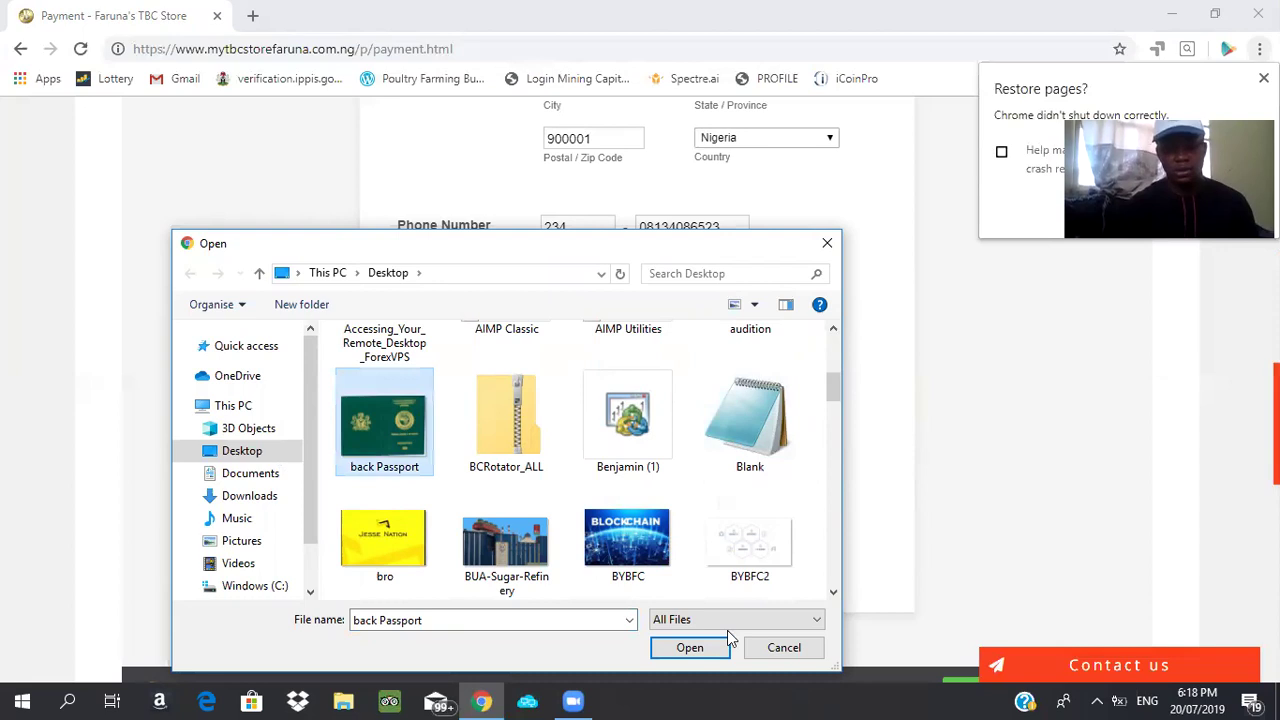
left_click(690, 648)
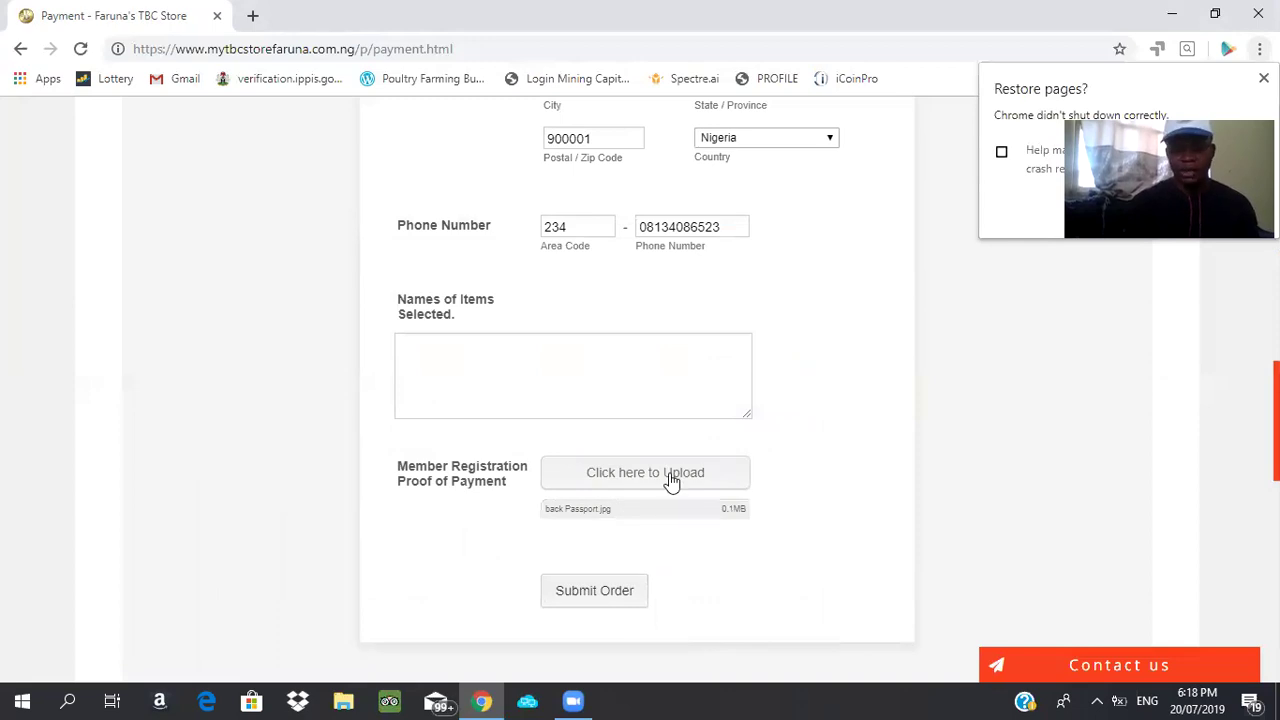
mouse_move(697, 513)
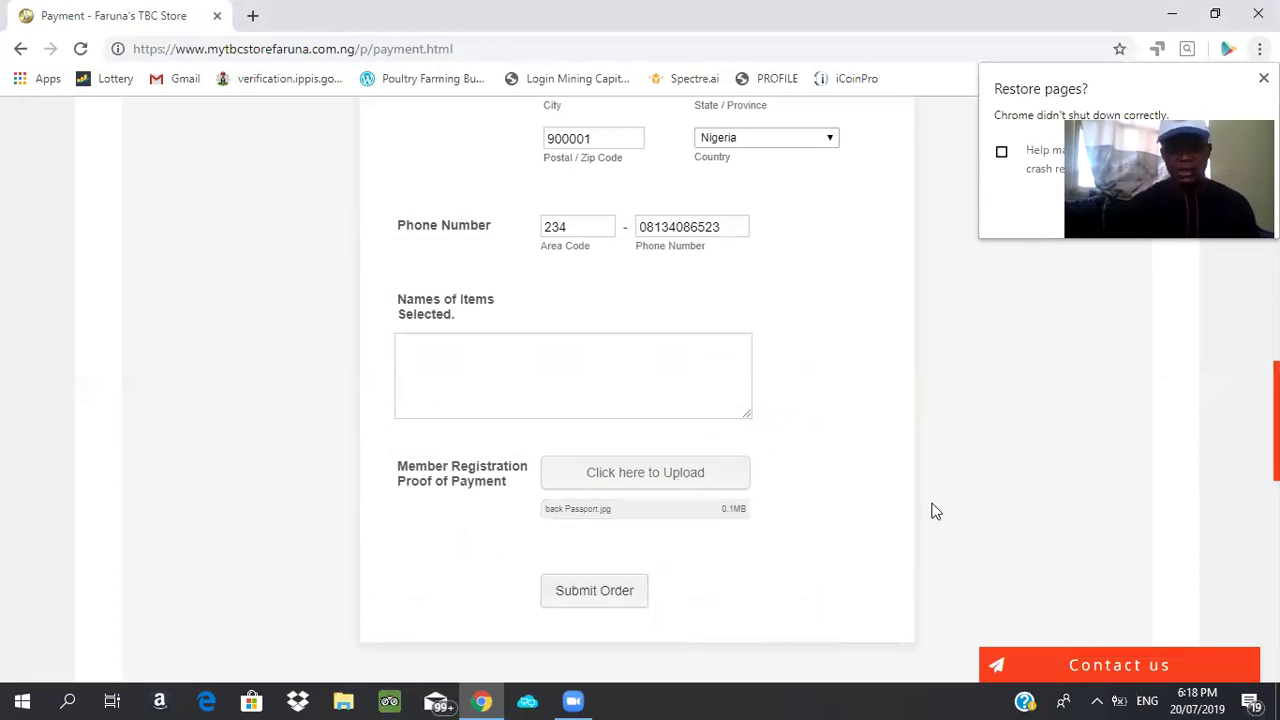
Submit the order and scroll down to the Thank You message with its reference ID
left_click(582, 598)
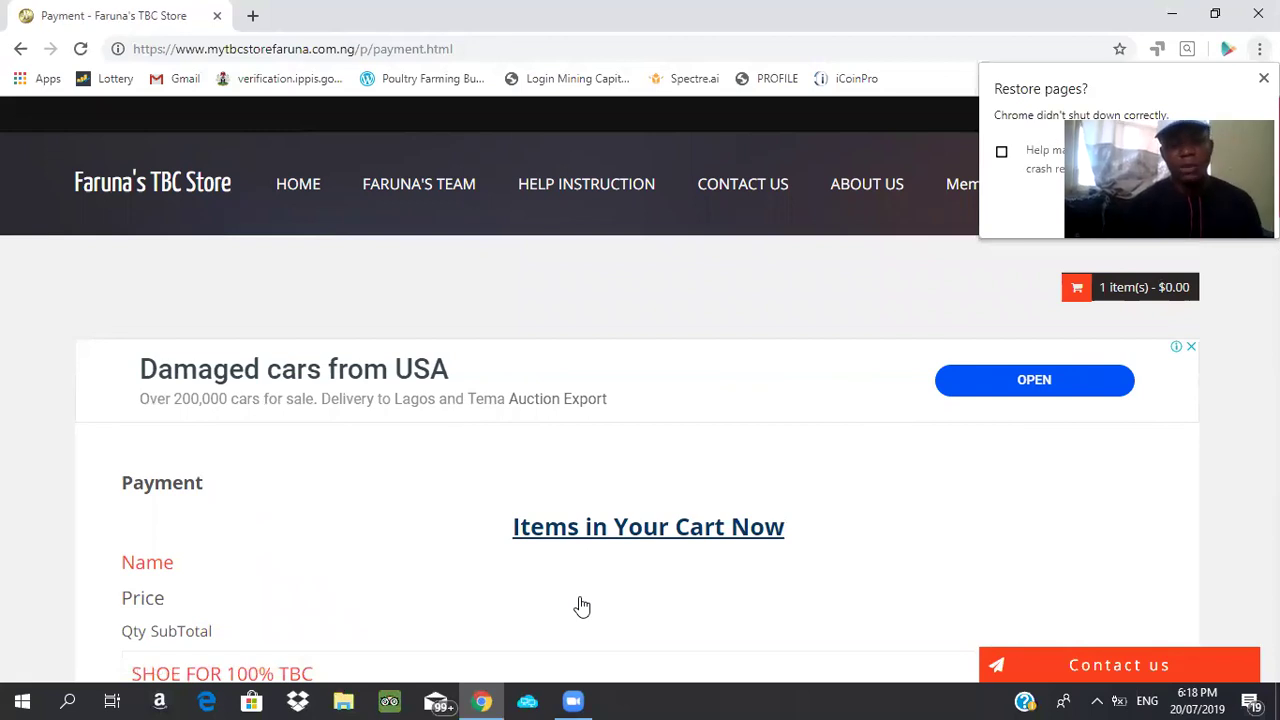
scroll(582, 606, "down", 3)
scroll(582, 606, "down", 1)
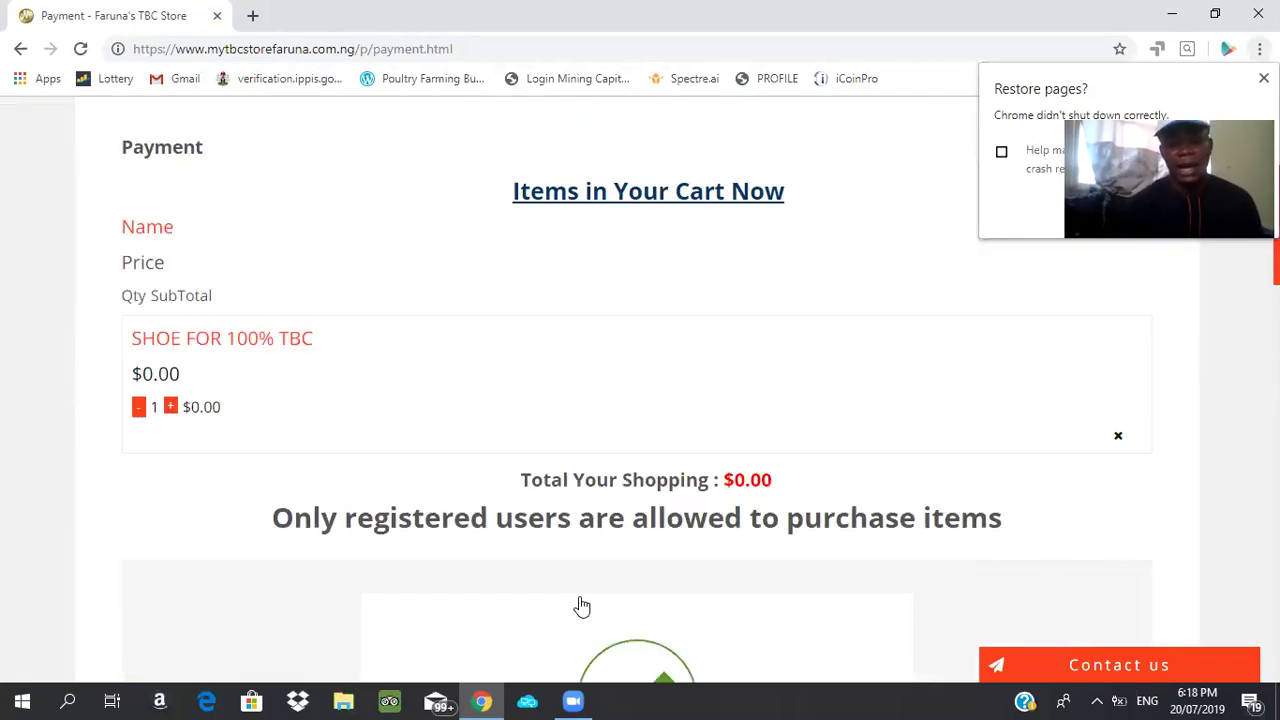
scroll(582, 606, "down", 2)
scroll(582, 606, "down", 1)
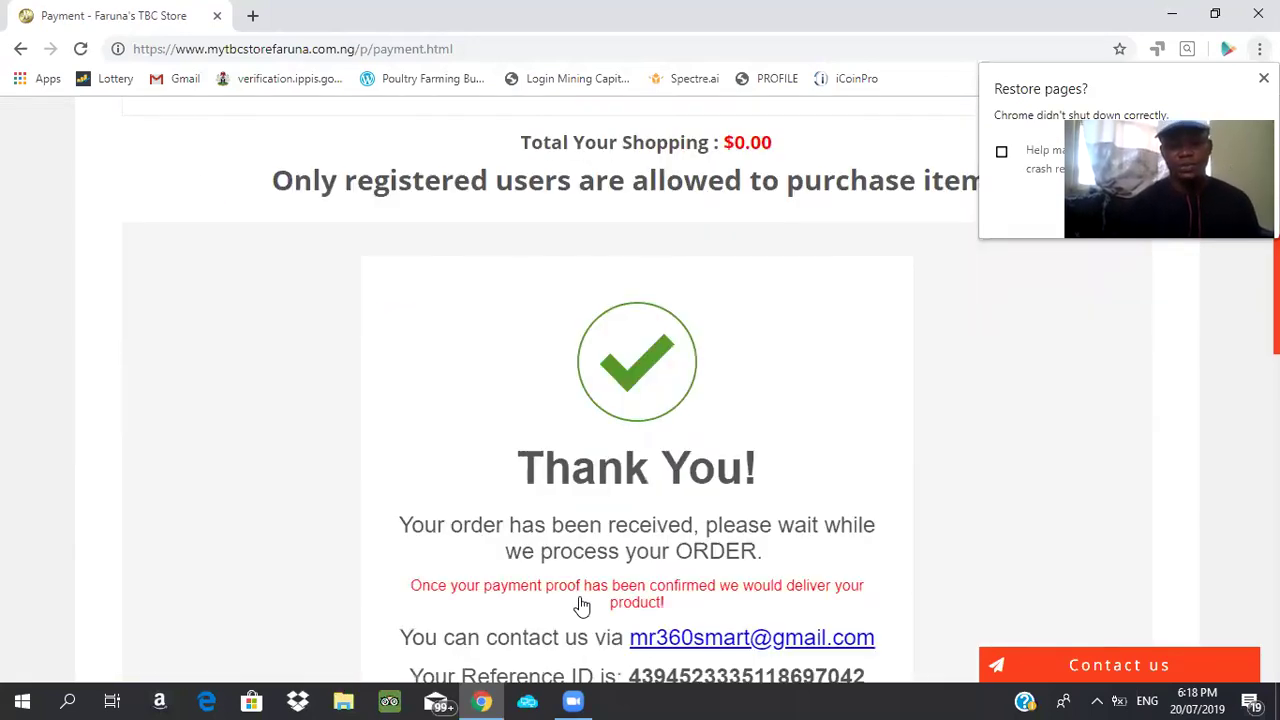
scroll(582, 606, "down", 1)
scroll(582, 606, "down", 1)
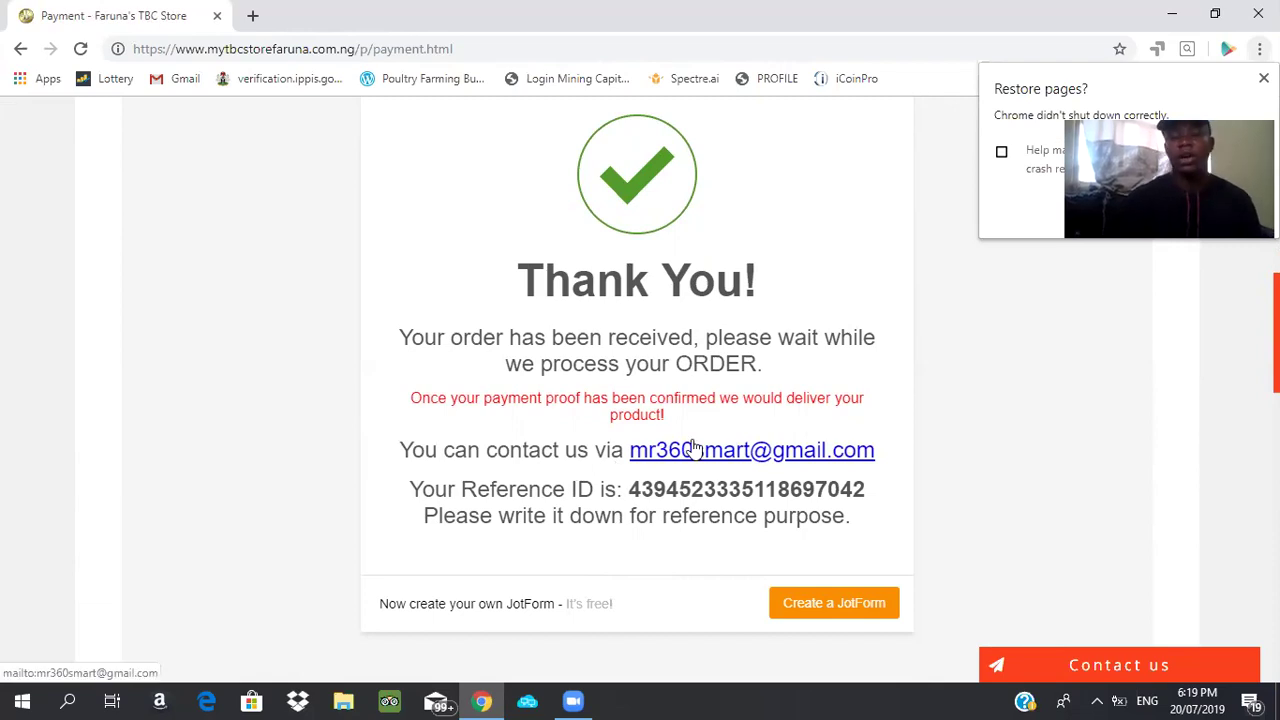
Return to the top of the confirmation page and follow the Faruna's TBC Store logo home
scroll(694, 447, "down", 1)
scroll(694, 449, "down", 5)
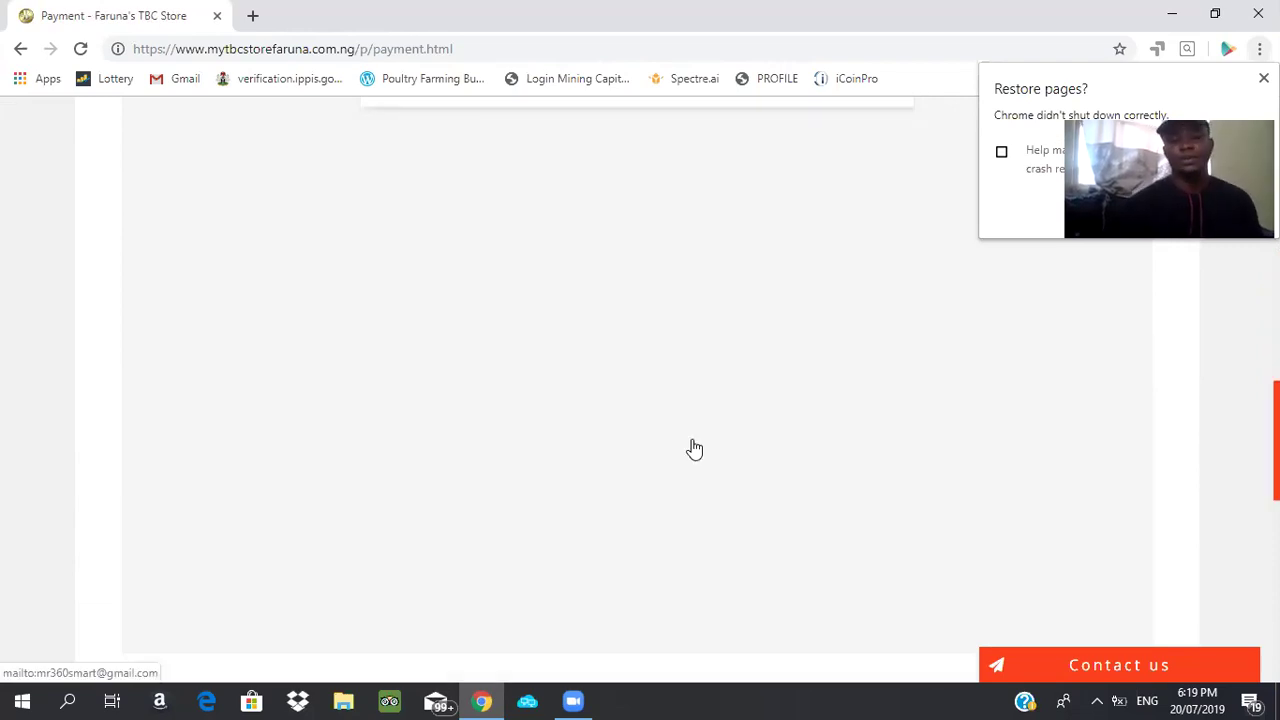
scroll(694, 449, "up", 5)
scroll(694, 448, "up", 2)
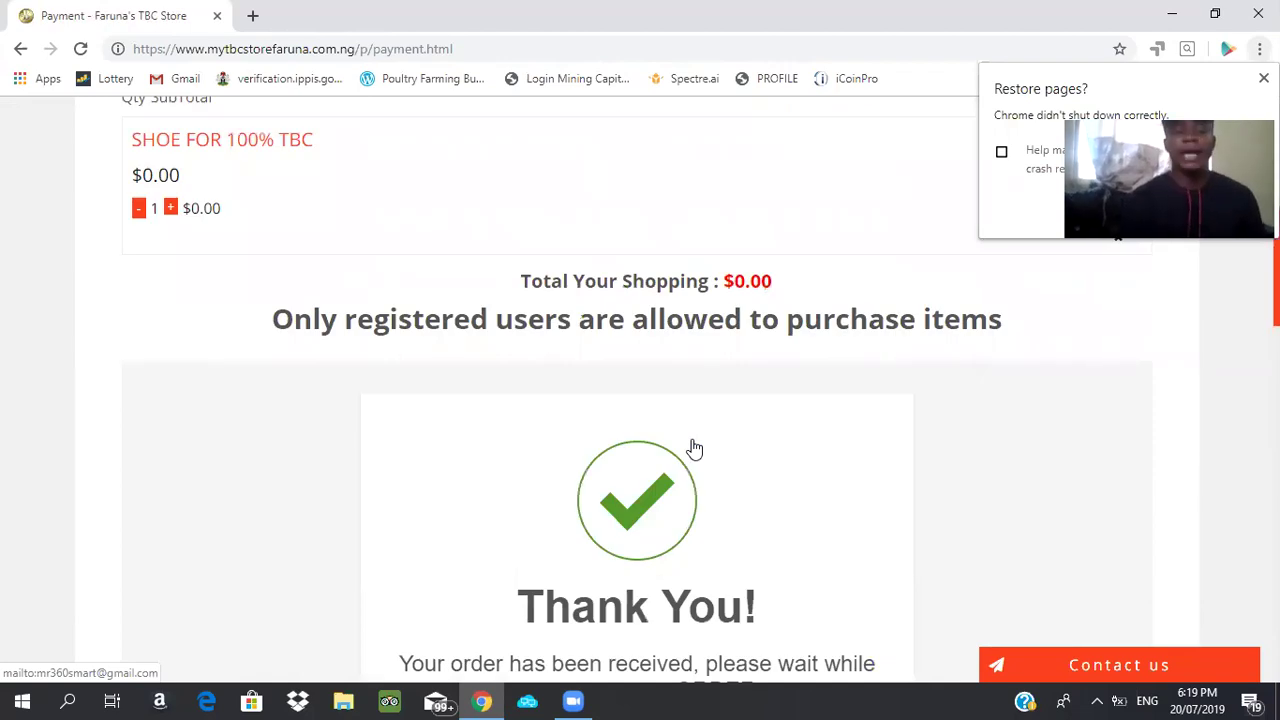
scroll(694, 449, "up", 2)
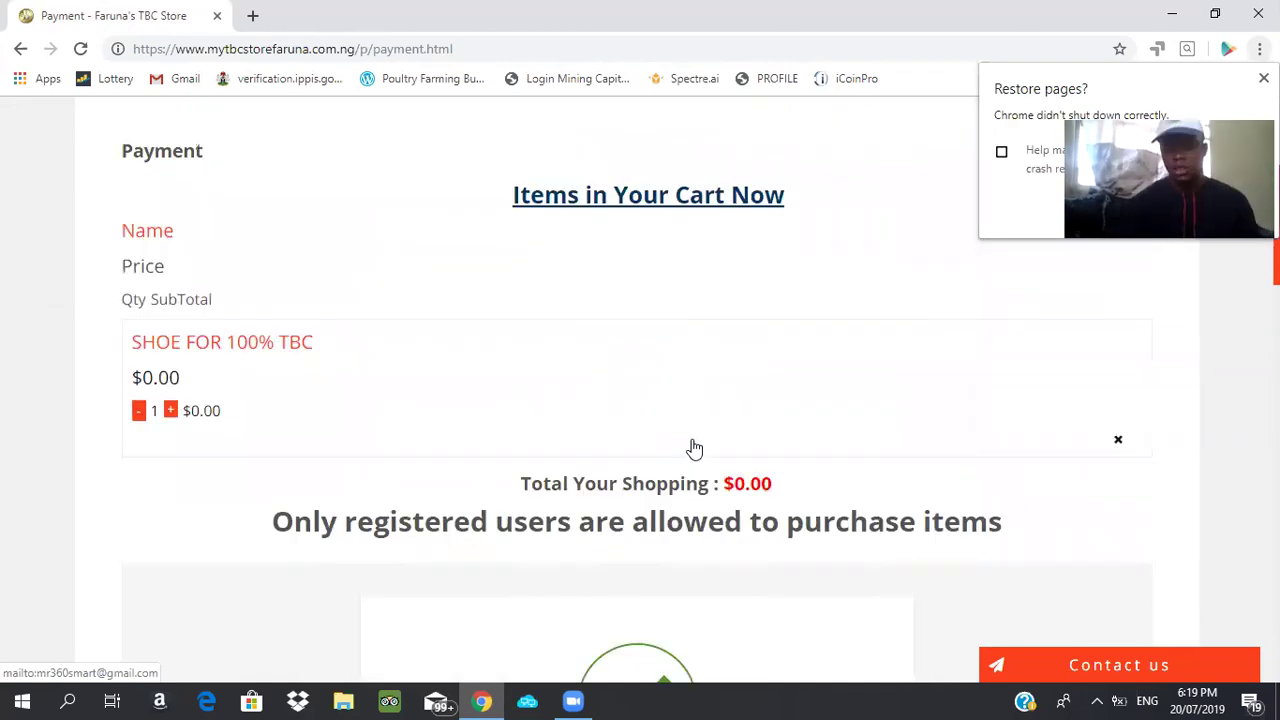
scroll(694, 449, "up", 3)
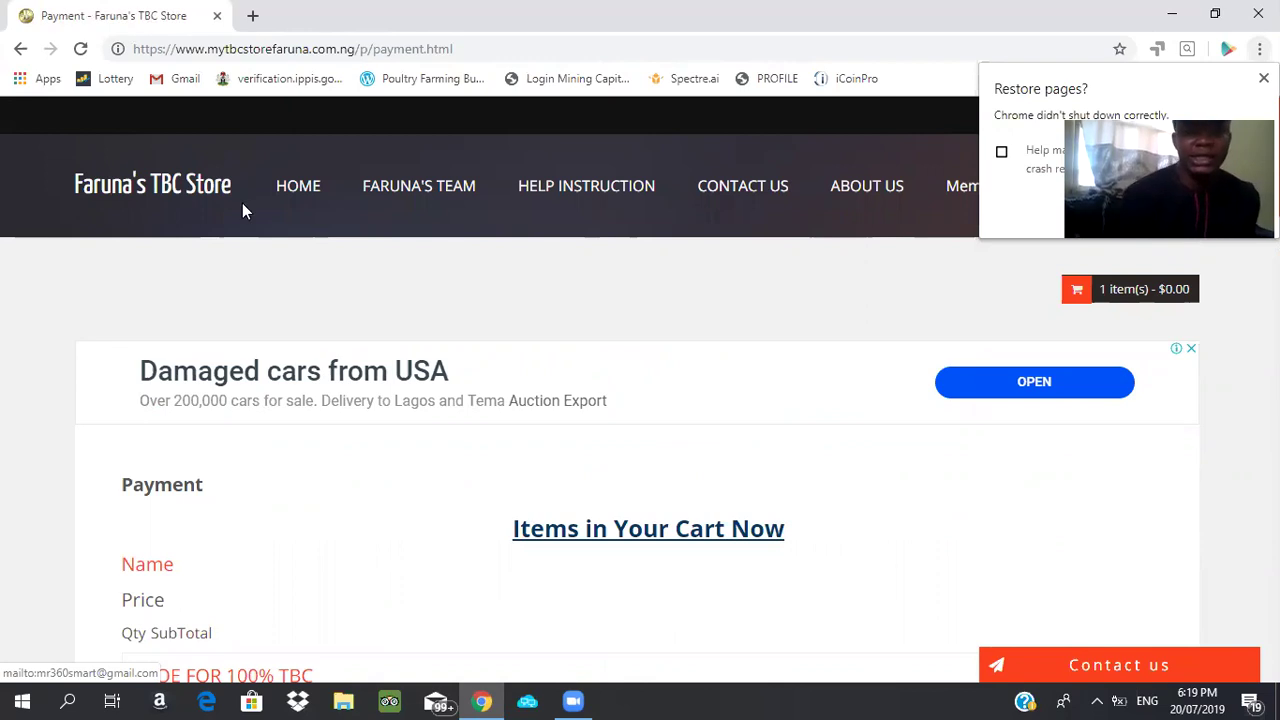
left_click(177, 188)
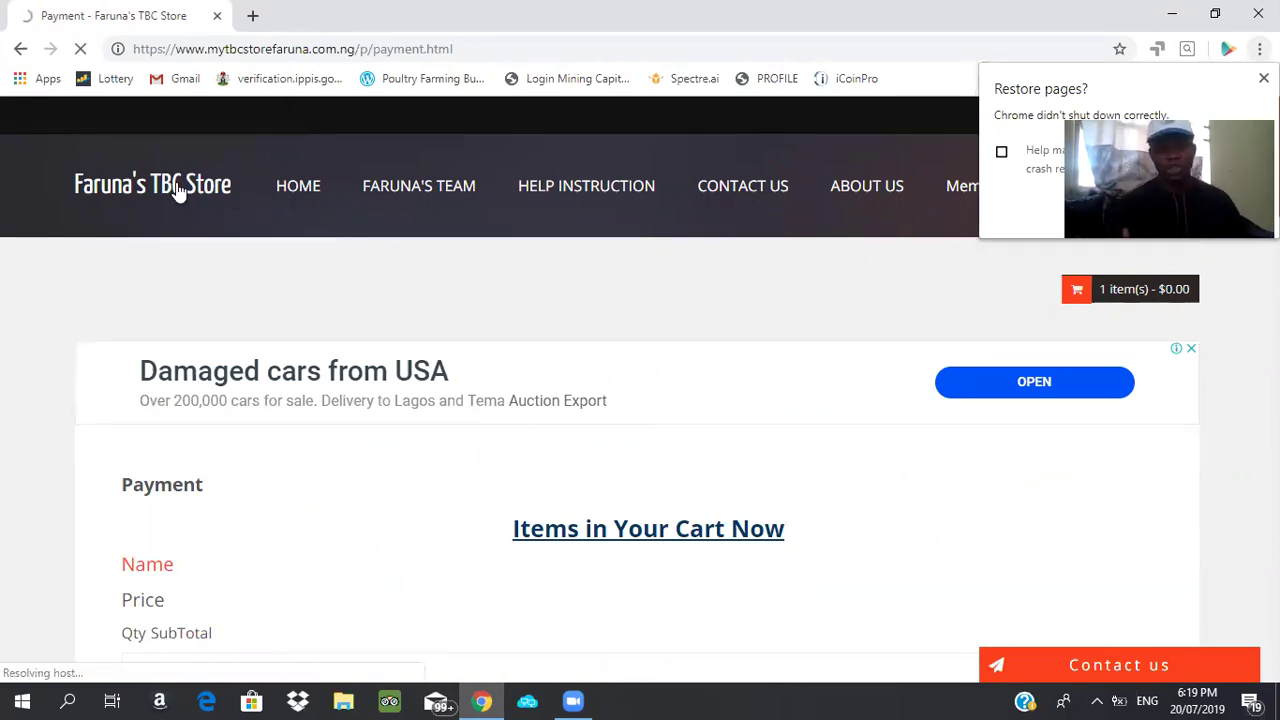